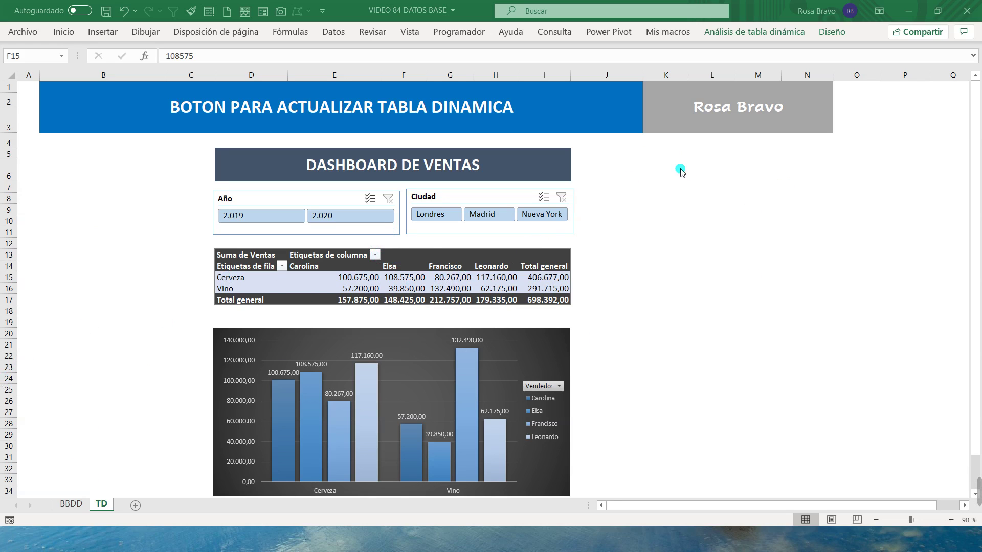
- Select cell F15 in the pivot table and show the Análisis de tabla dinámica tools
click(403, 281)
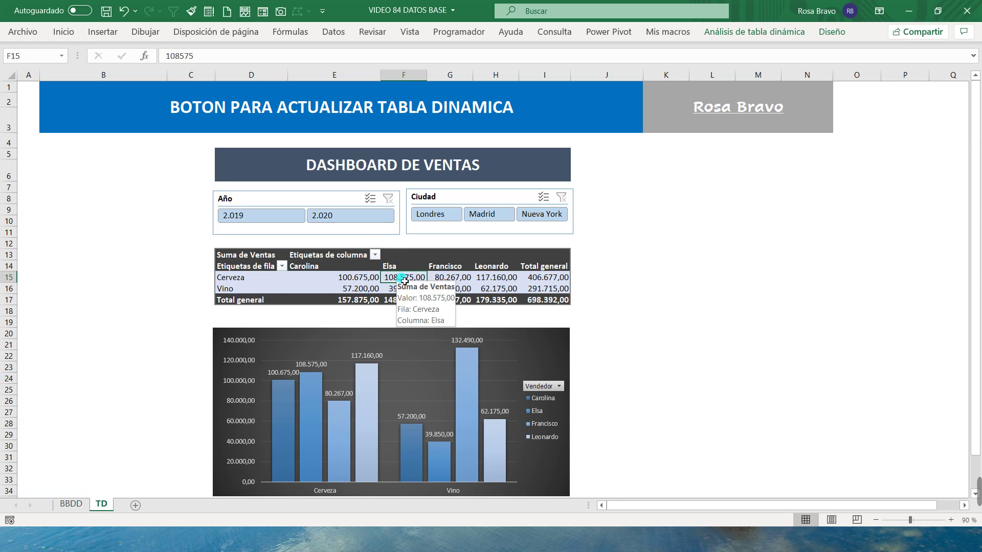
click(387, 280)
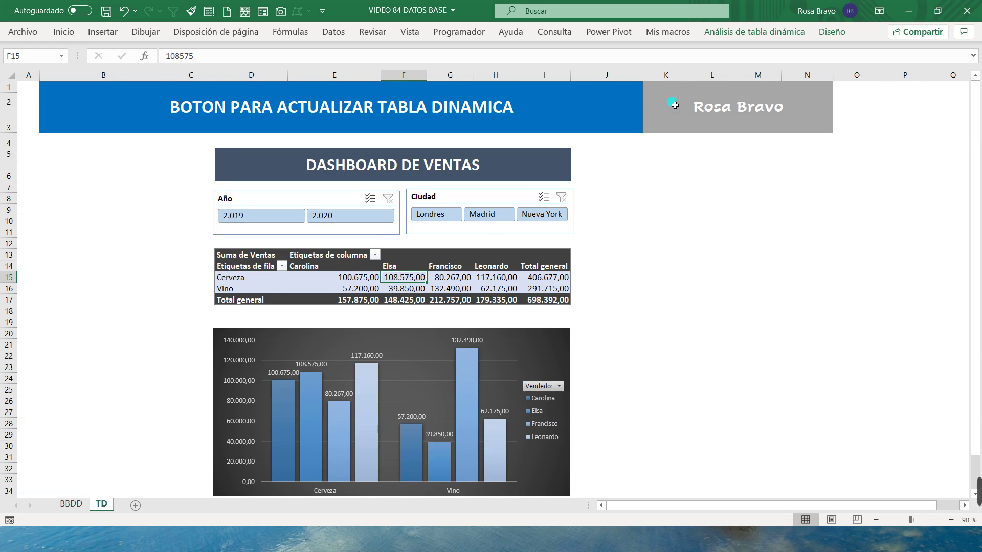
click(762, 36)
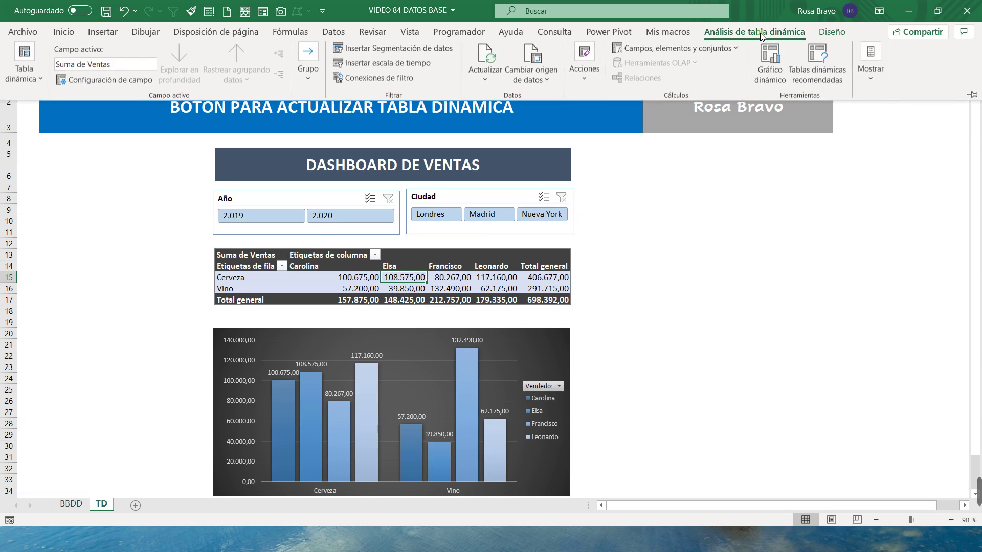
- Refresh the pivot table, with its values unchanged, and show the Programador tools
click(485, 59)
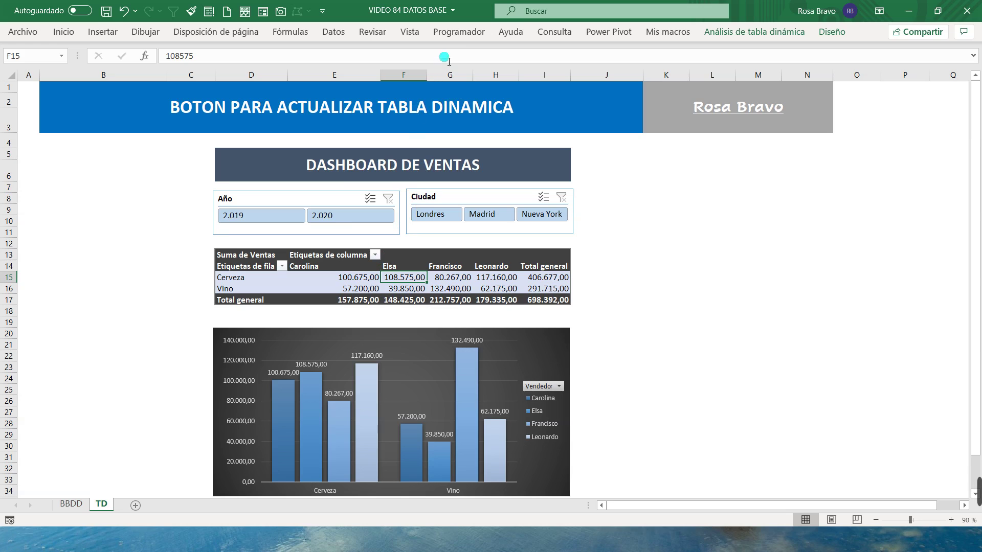
click(460, 33)
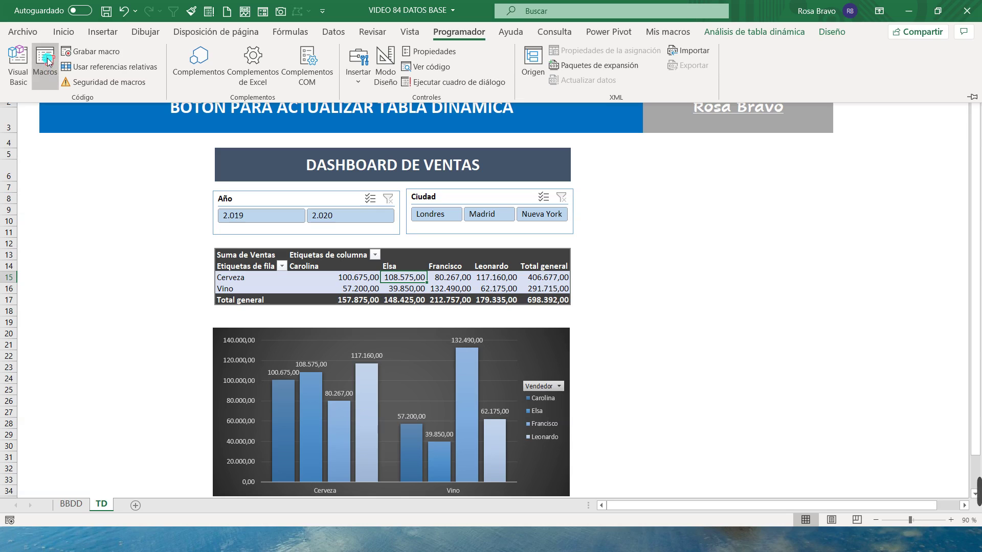
- Start recording a new macro from the Programador tab, with Macro2 proposed as its name
click(705, 171)
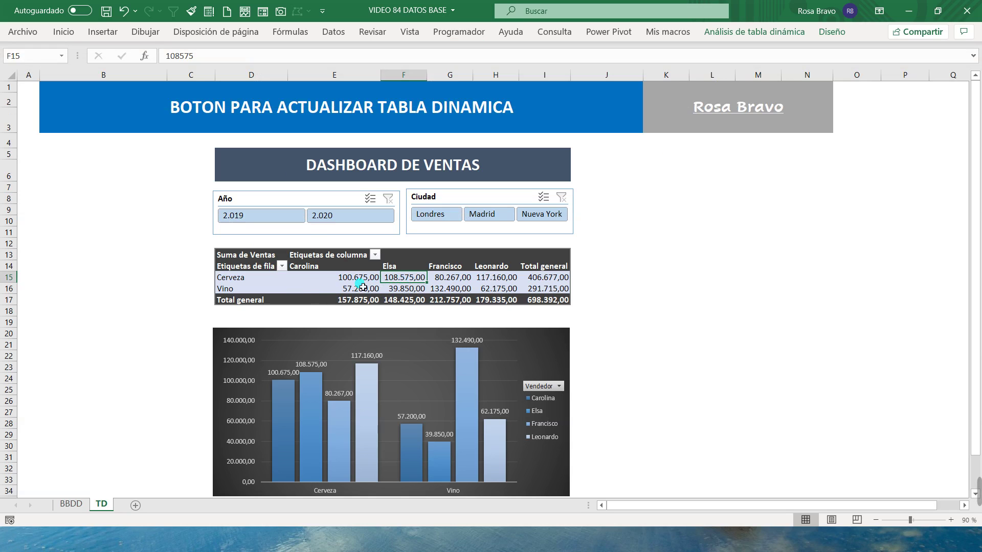
click(459, 31)
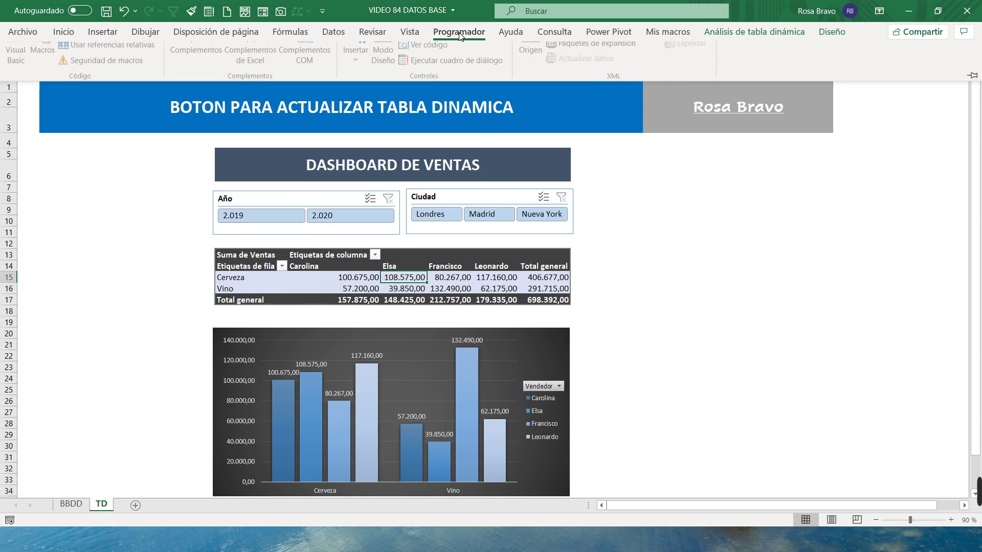
click(78, 52)
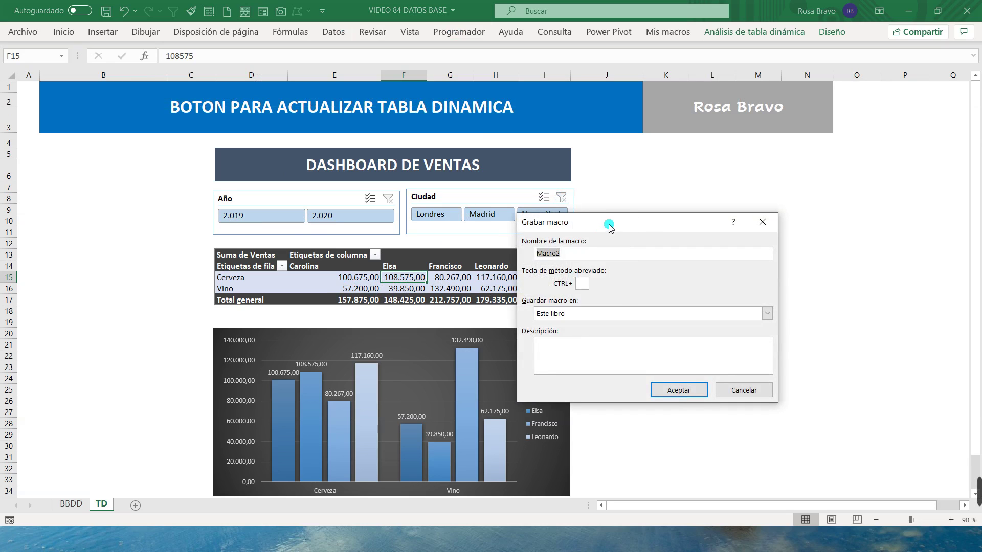
- Name the new macro ACTUALIZAR_TD and keep it stored in Este libro
drag(609, 222, 689, 162)
click(696, 185)
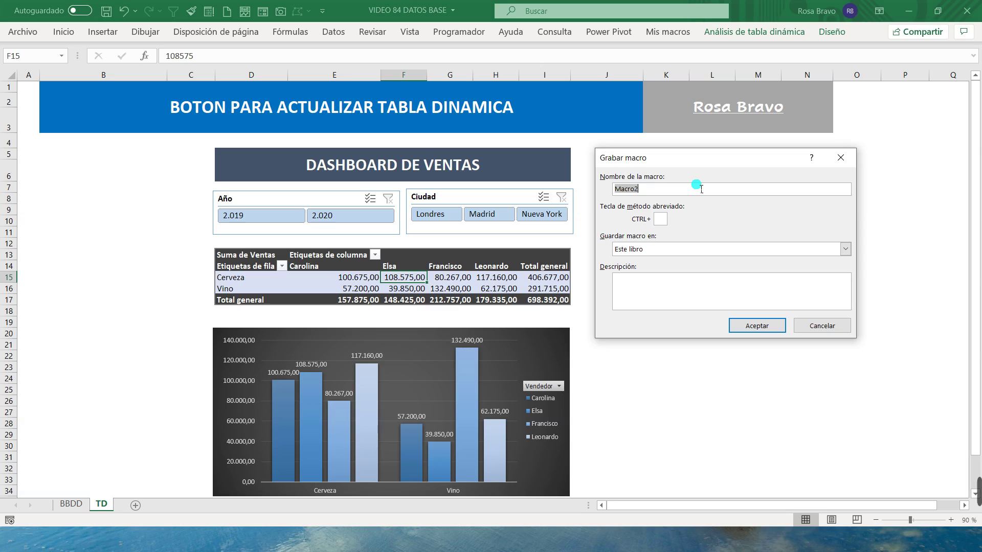
text(ac)
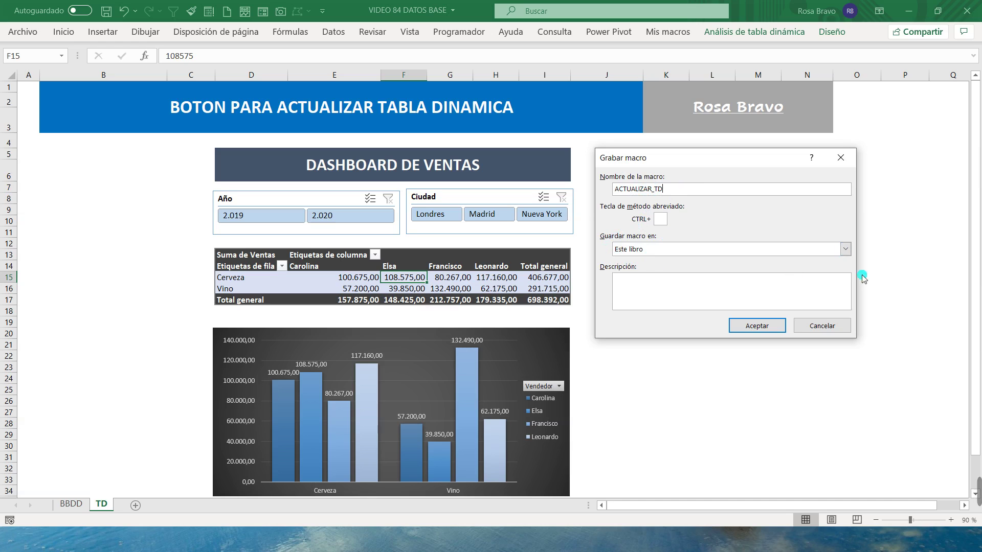
click(845, 249)
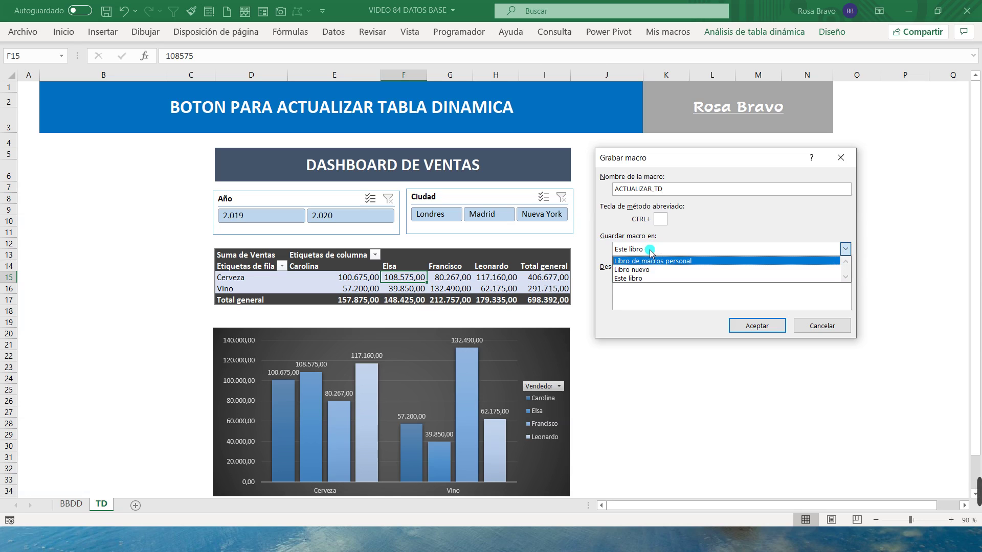
click(642, 262)
click(633, 279)
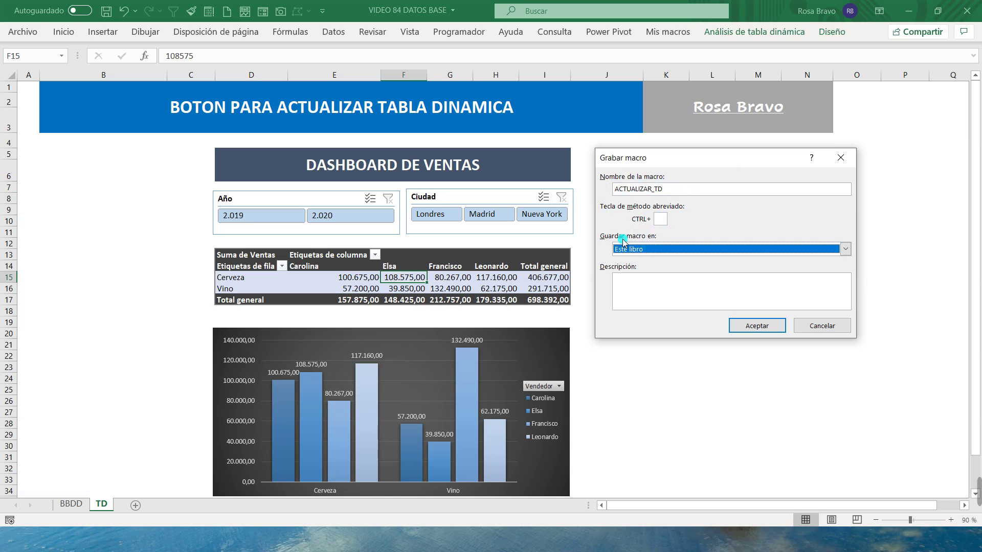
- Record a pivot table refresh from cell F15 into ACTUALIZAR_TD, then stop recording
click(748, 330)
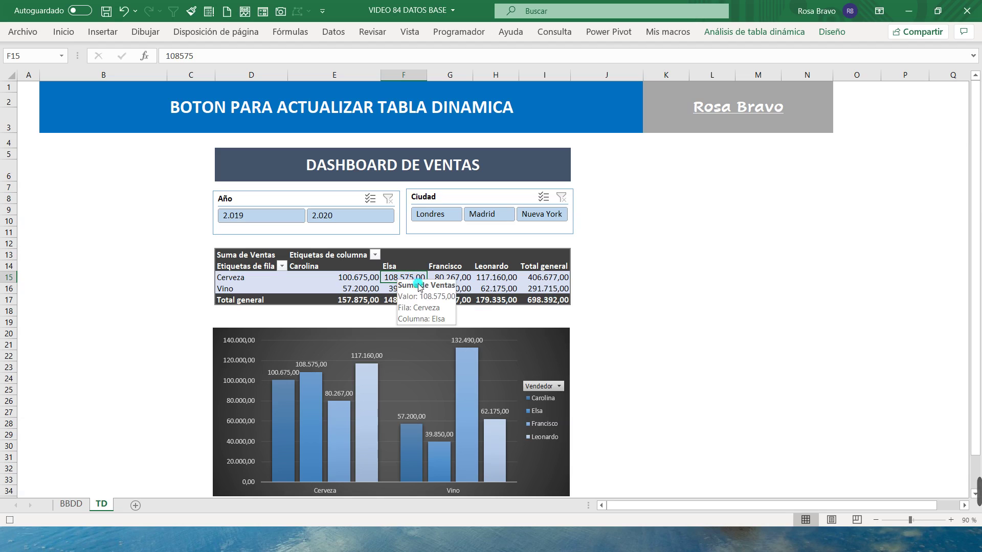
click(428, 278)
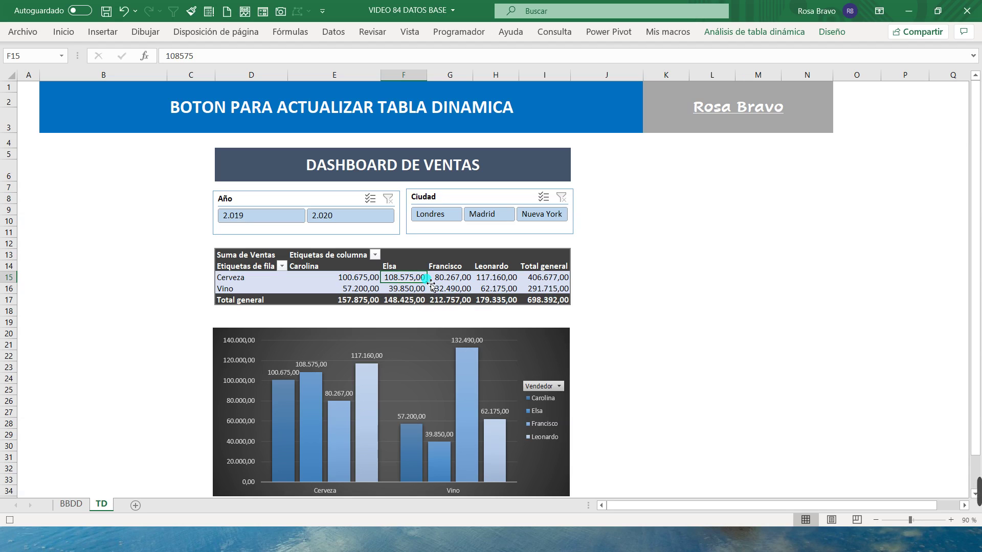
click(405, 281)
click(739, 31)
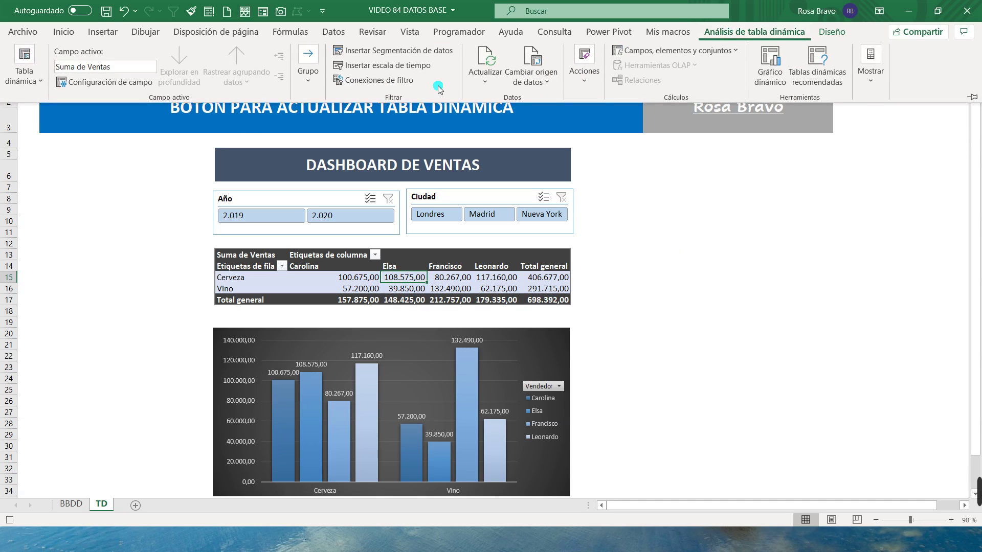
click(486, 82)
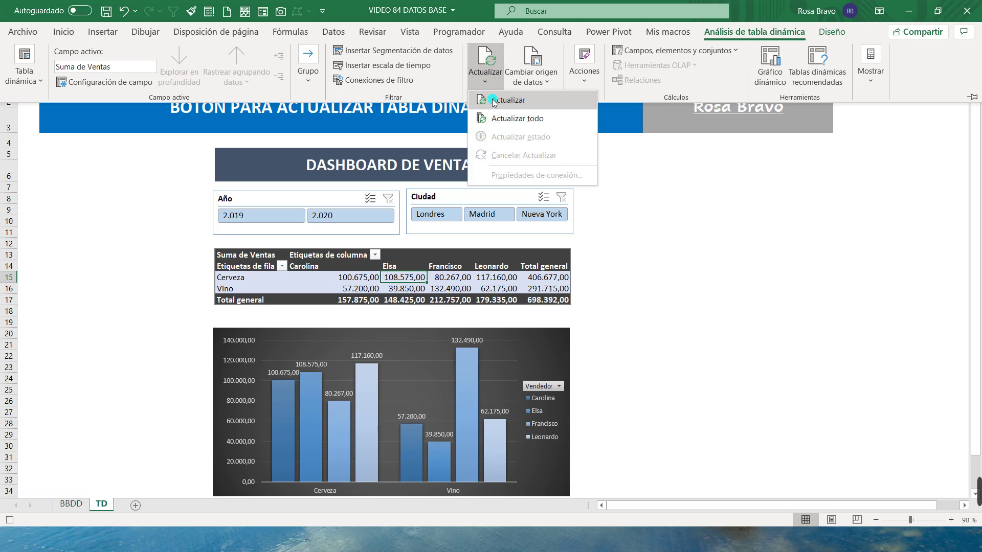
click(493, 101)
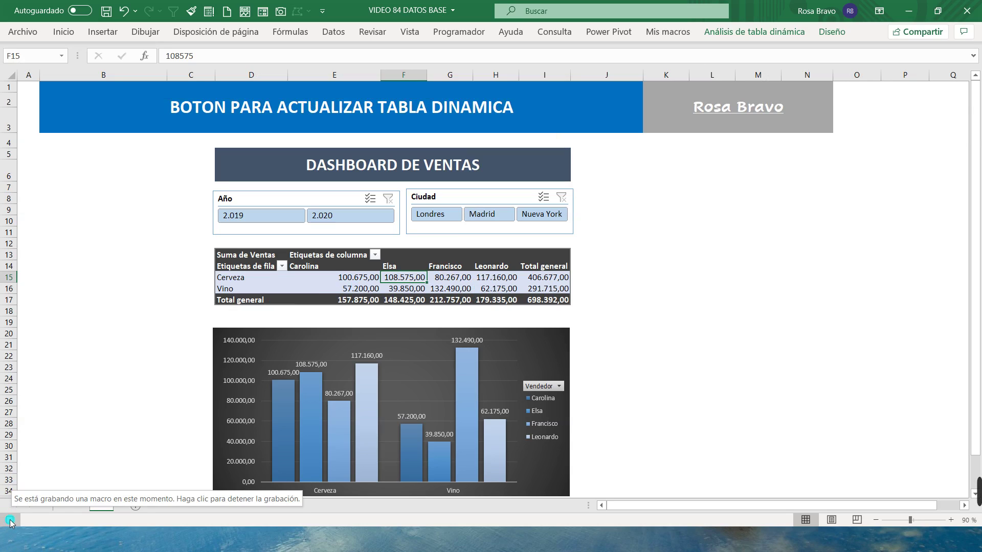
click(10, 520)
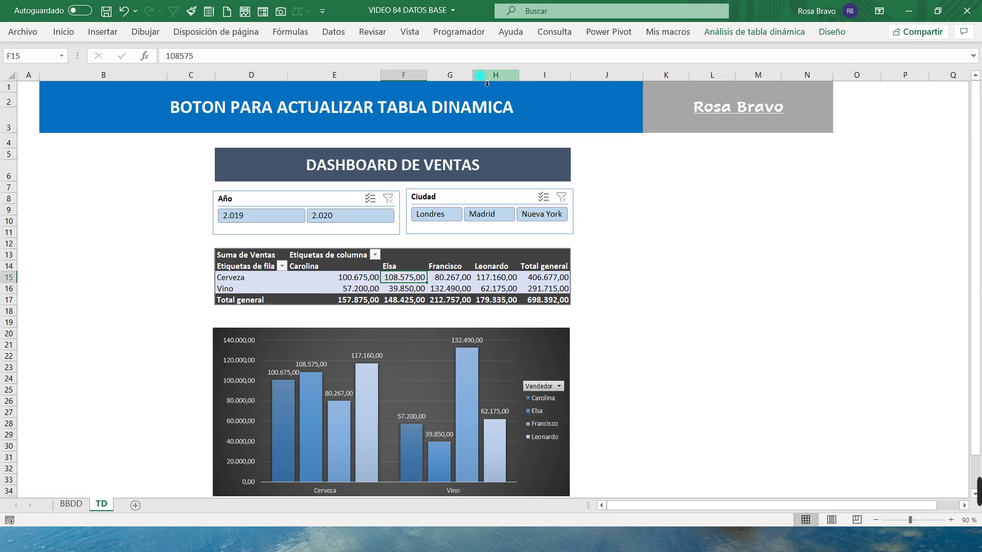
click(460, 33)
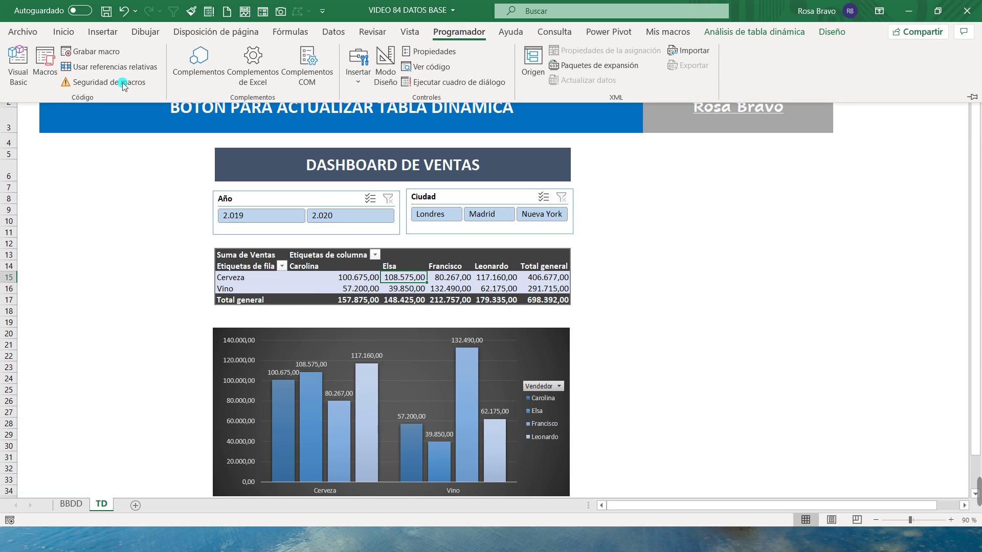
click(43, 74)
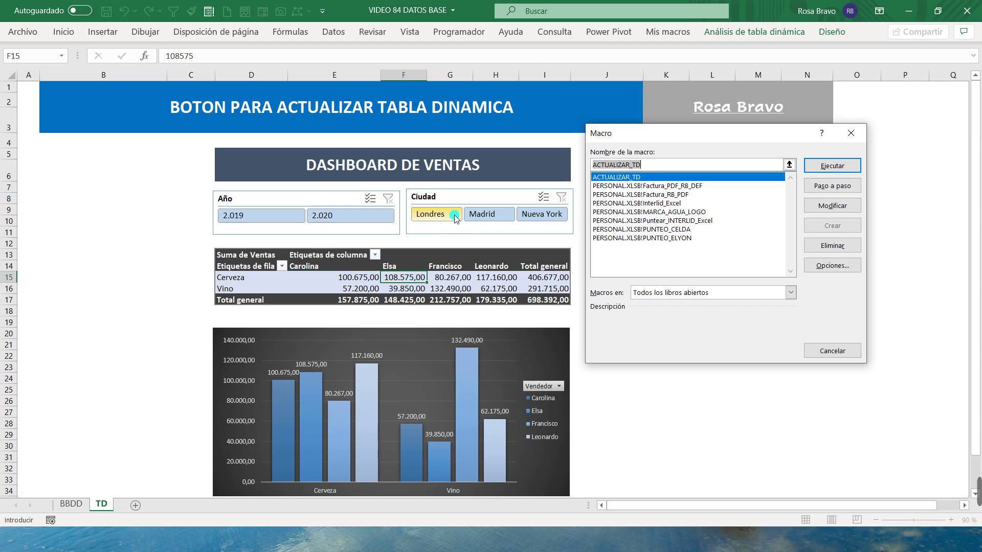
click(825, 352)
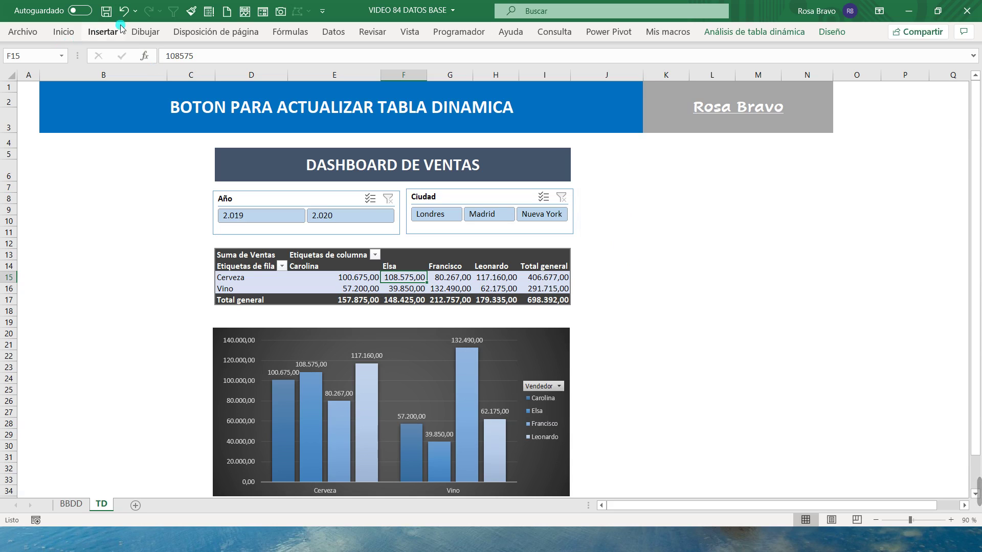
- Draw a rounded rectangle shape beside the DASHBOARD DE VENTAS title
click(106, 35)
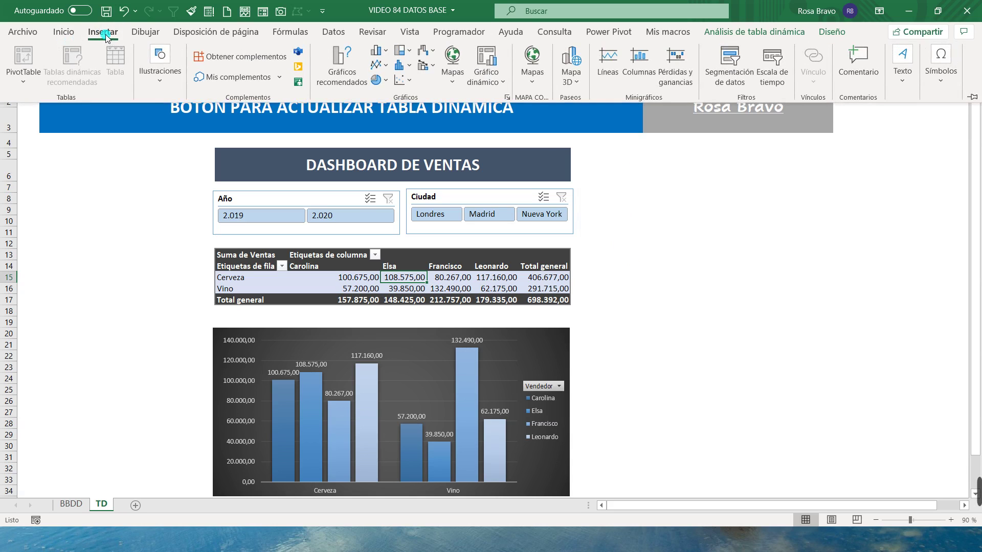
click(161, 82)
click(183, 142)
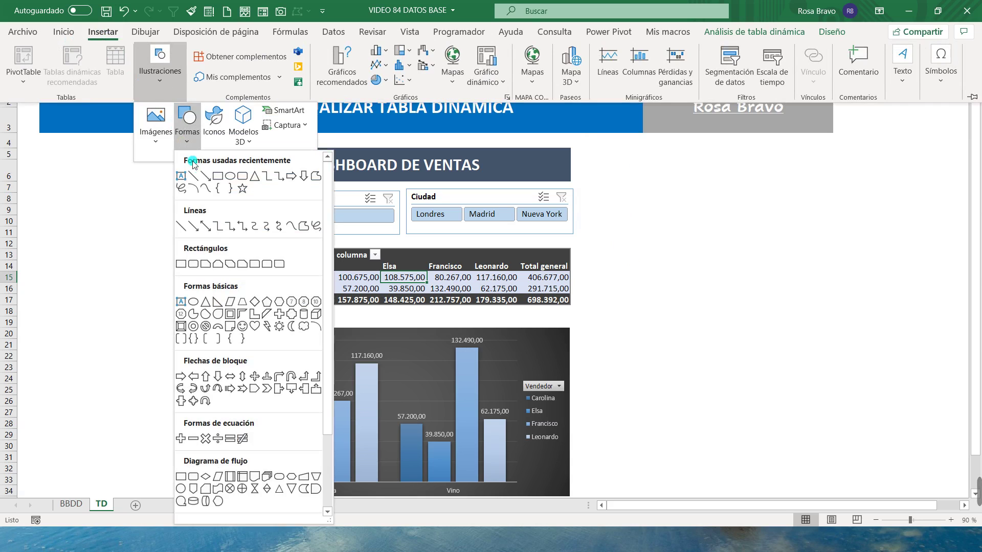
click(243, 178)
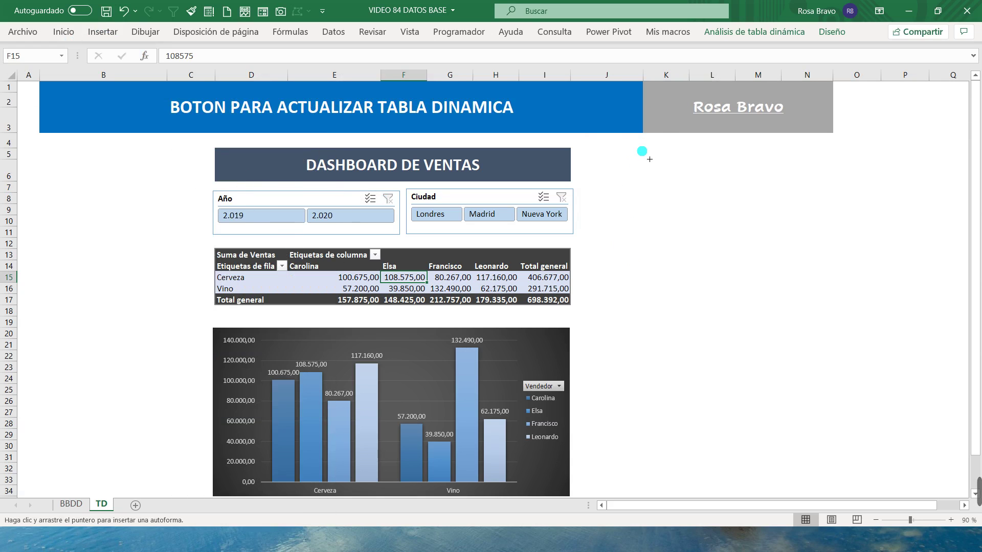
drag(655, 187, 727, 196)
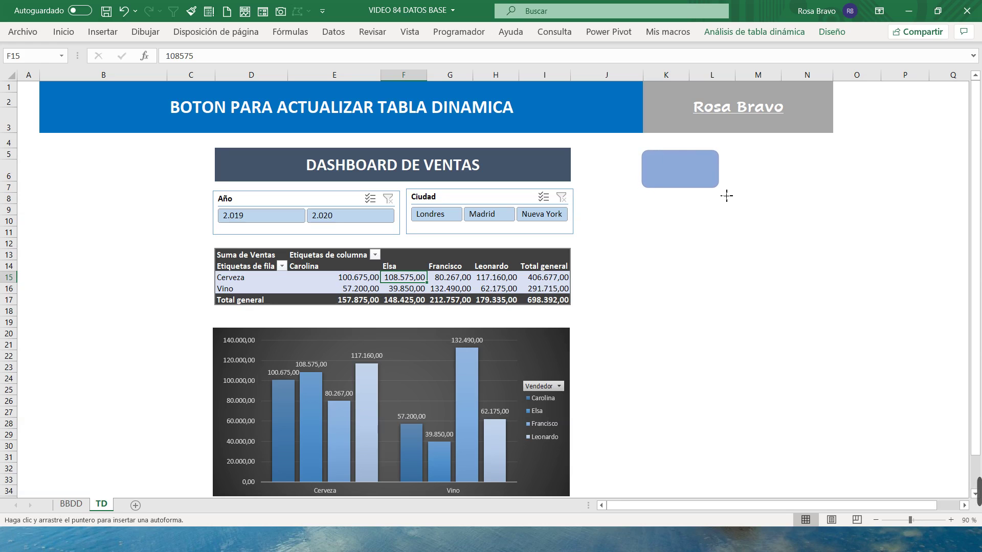
- Label the rounded rectangle ACTUALIZAR in size 14 text
drag(722, 191, 721, 191)
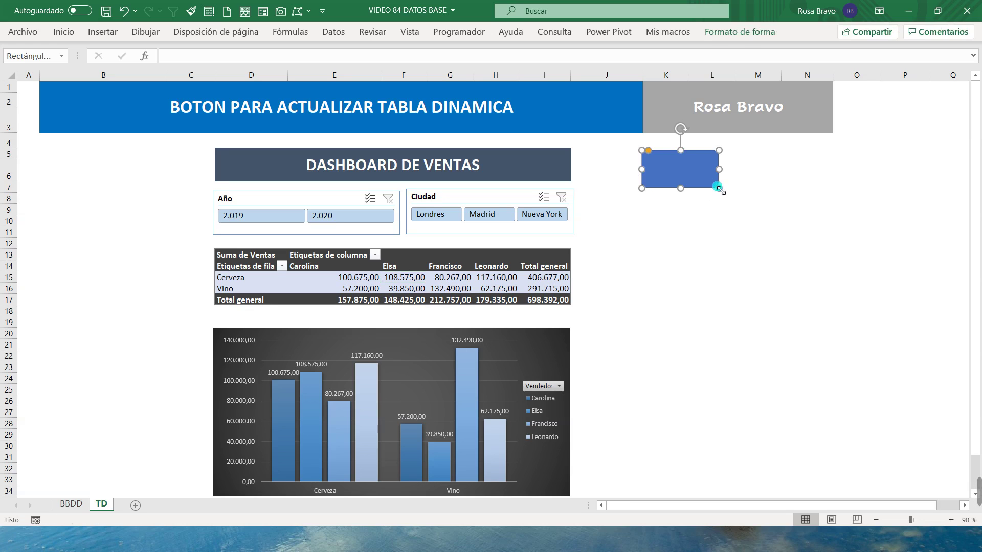
click(684, 175)
text(ACTUALIZAR)
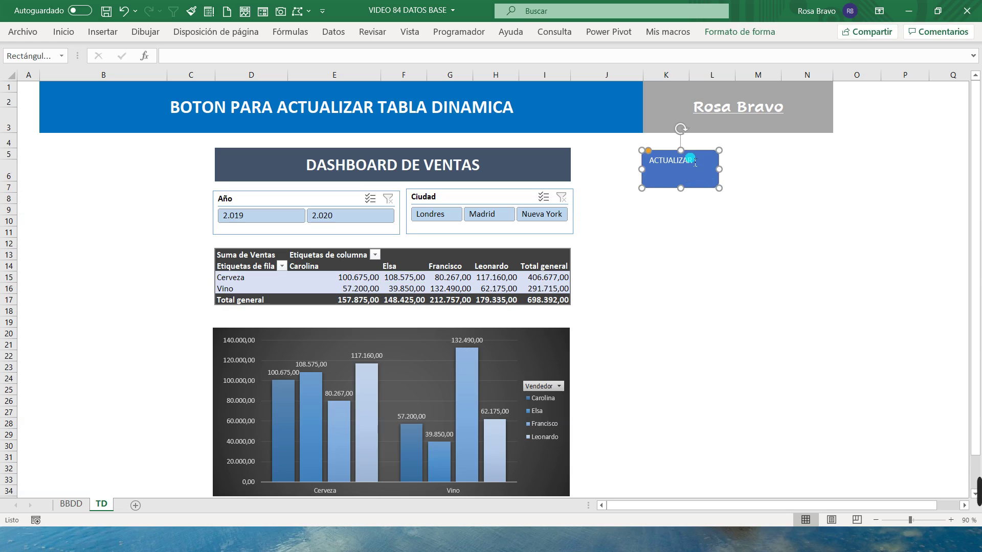
double_click(685, 160)
click(714, 128)
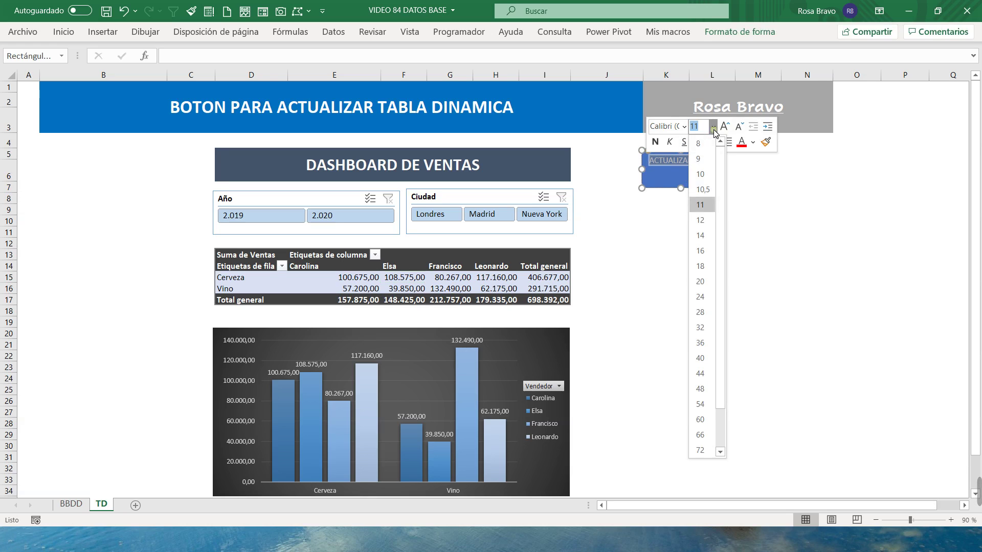
click(705, 236)
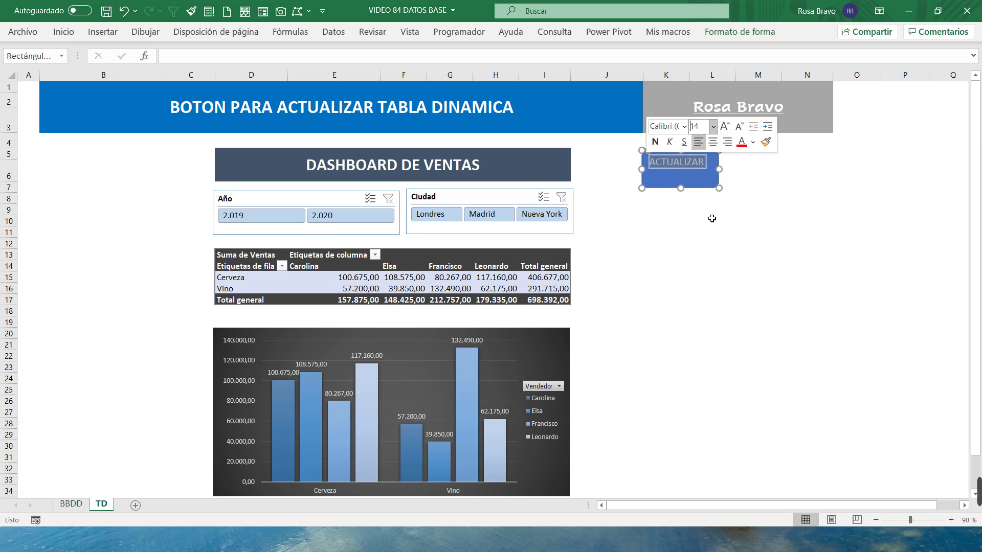
- Center the ACTUALIZAR label horizontally and vertically, and make the shape taller
click(713, 142)
click(661, 176)
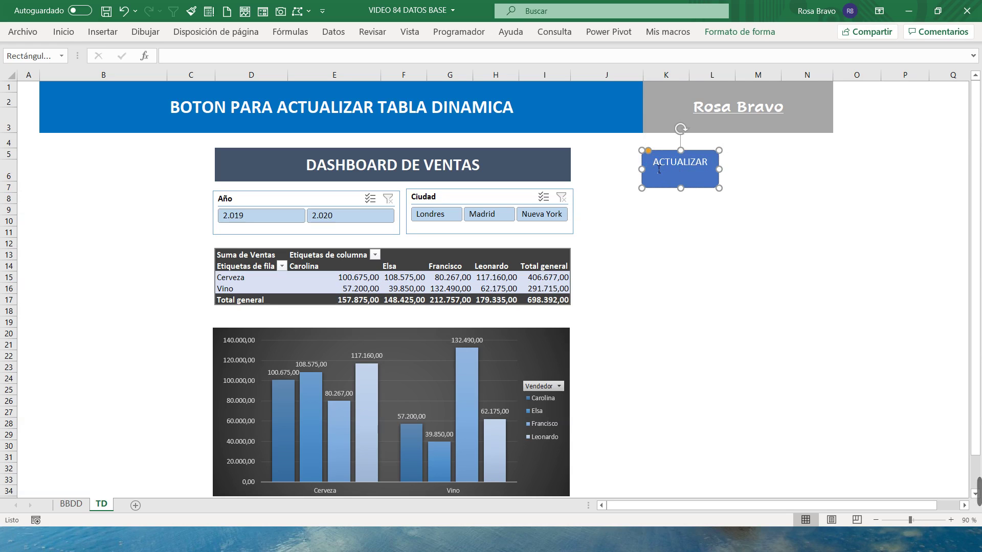
click(675, 186)
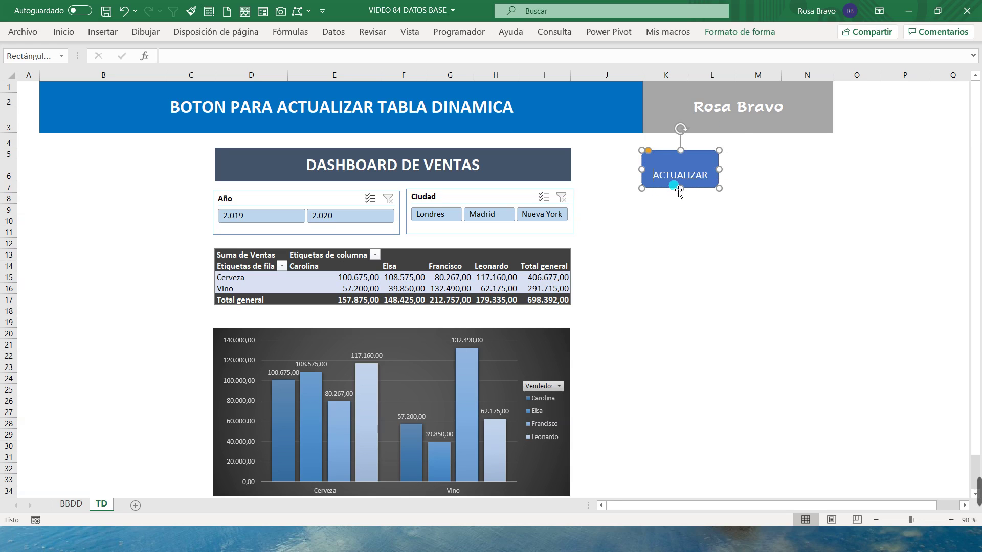
drag(681, 189, 681, 203)
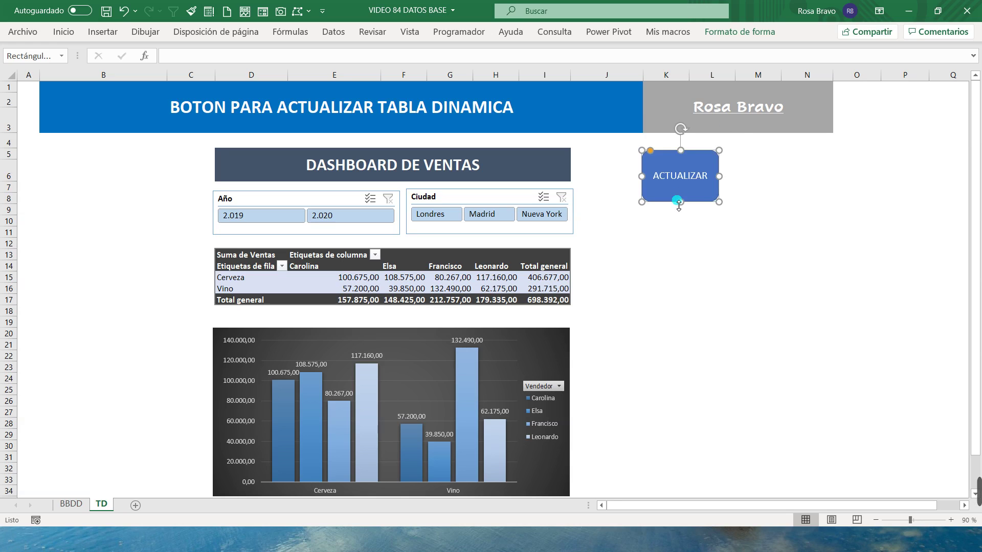
click(764, 167)
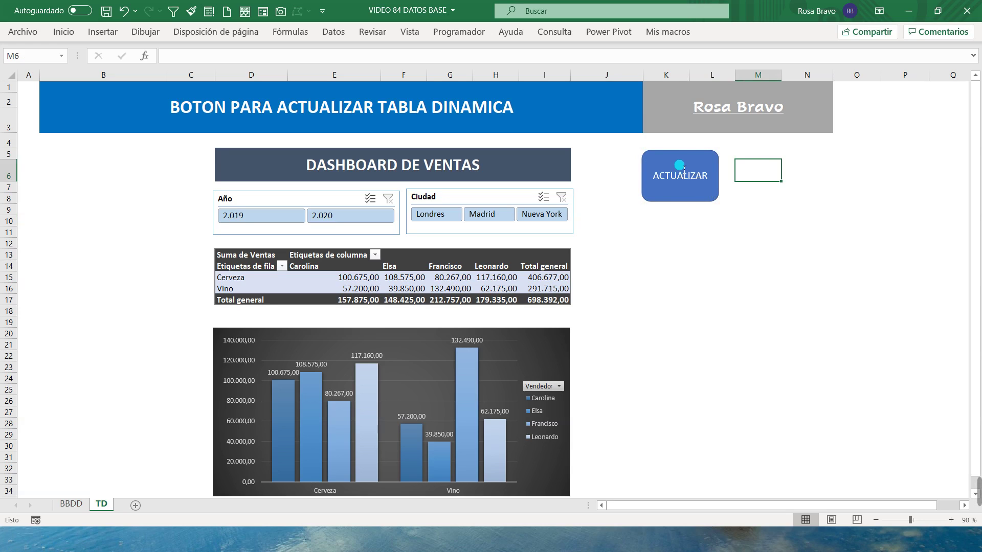
- Assign the ACTUALIZAR_TD macro to the ACTUALIZAR shape through Asignar macro
click(680, 162)
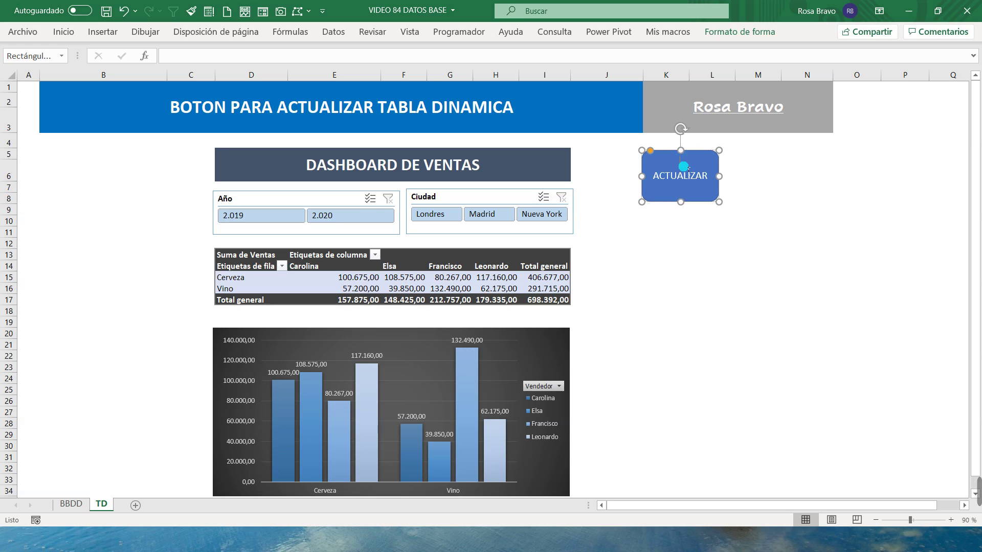
right_click(688, 168)
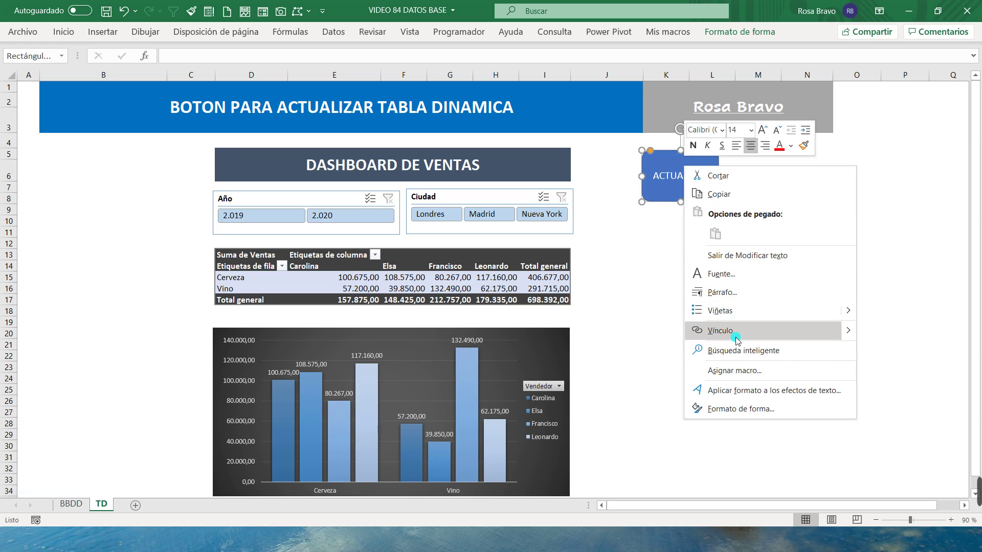
click(738, 374)
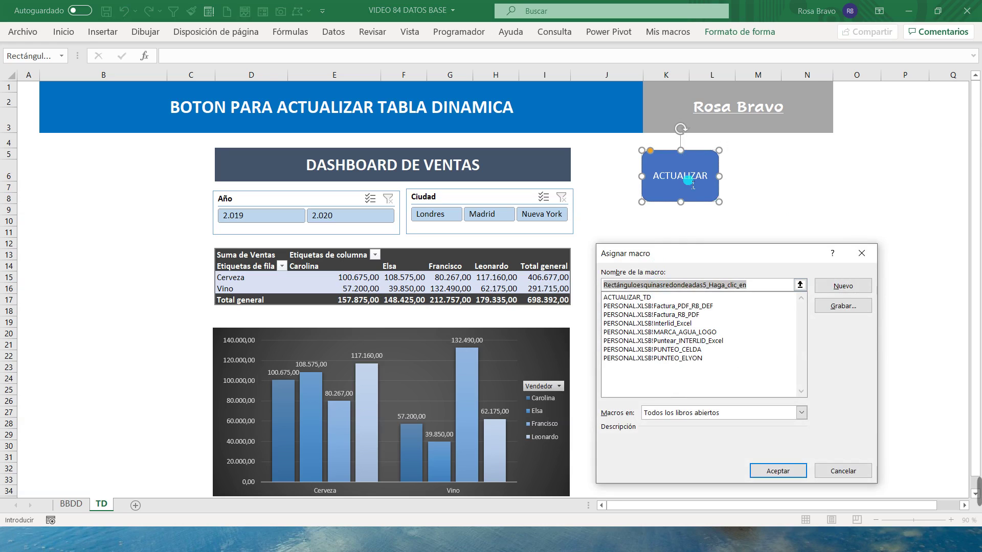
click(632, 298)
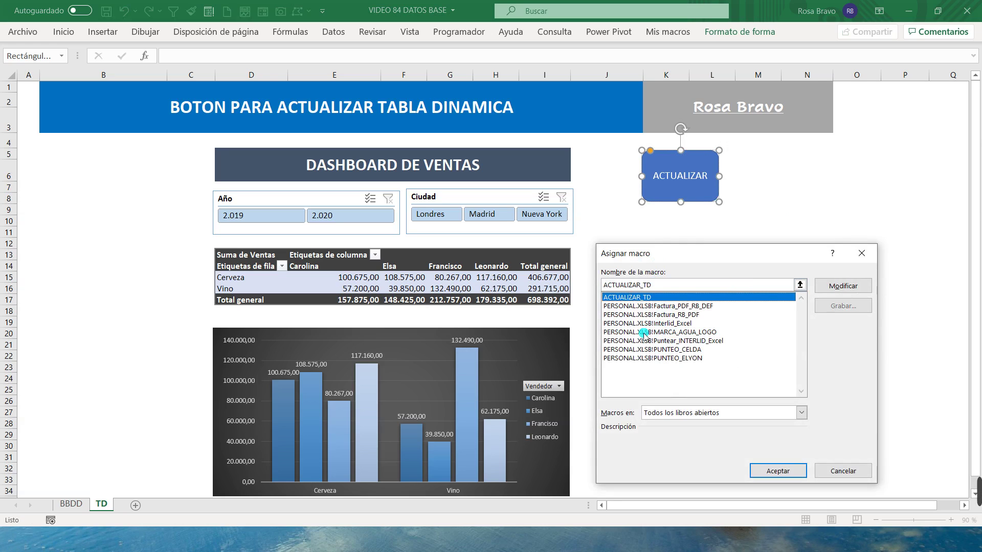
click(769, 473)
click(696, 323)
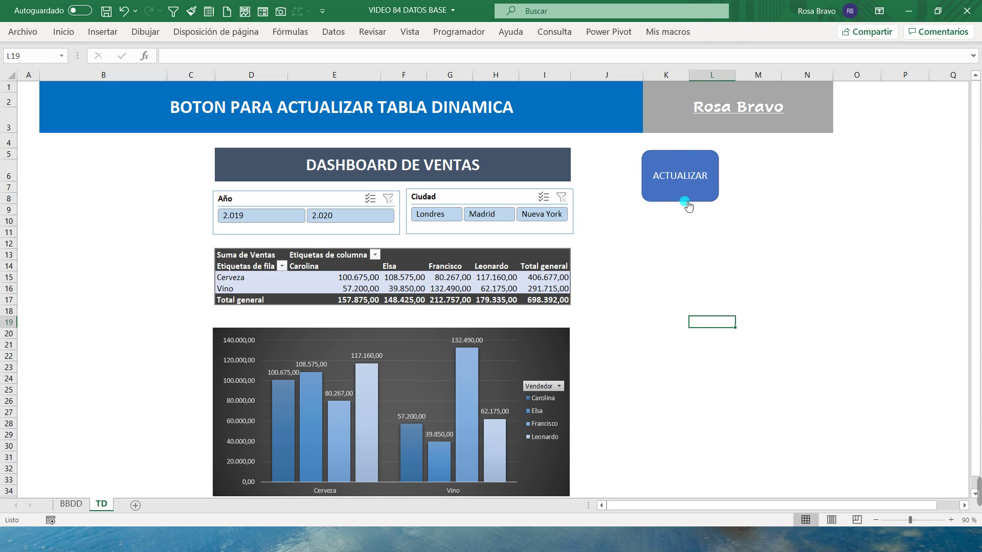
- Test the ACTUALIZAR button and check the first Ventas value, 10.150,00, on BBDD
click(722, 195)
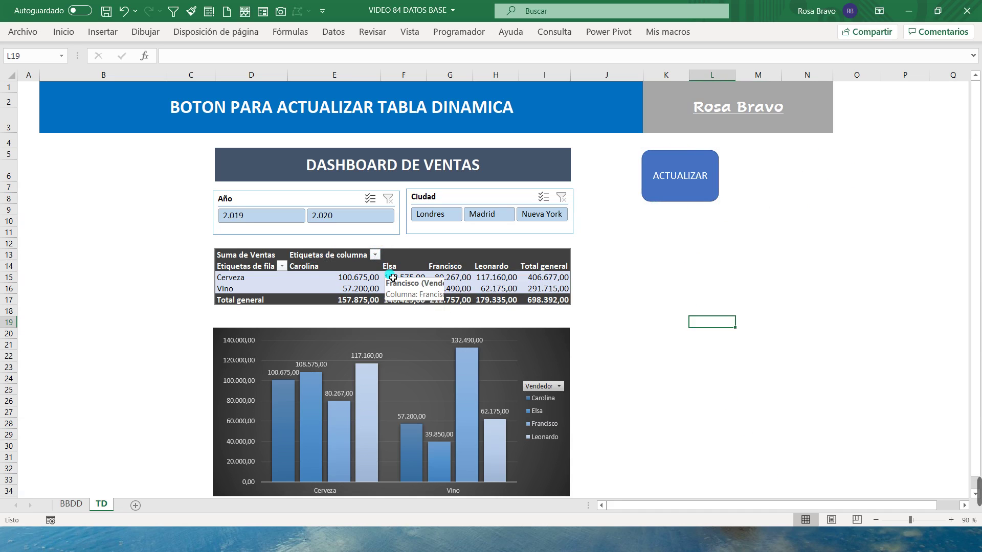
click(59, 508)
scroll(460, 279, up, 3)
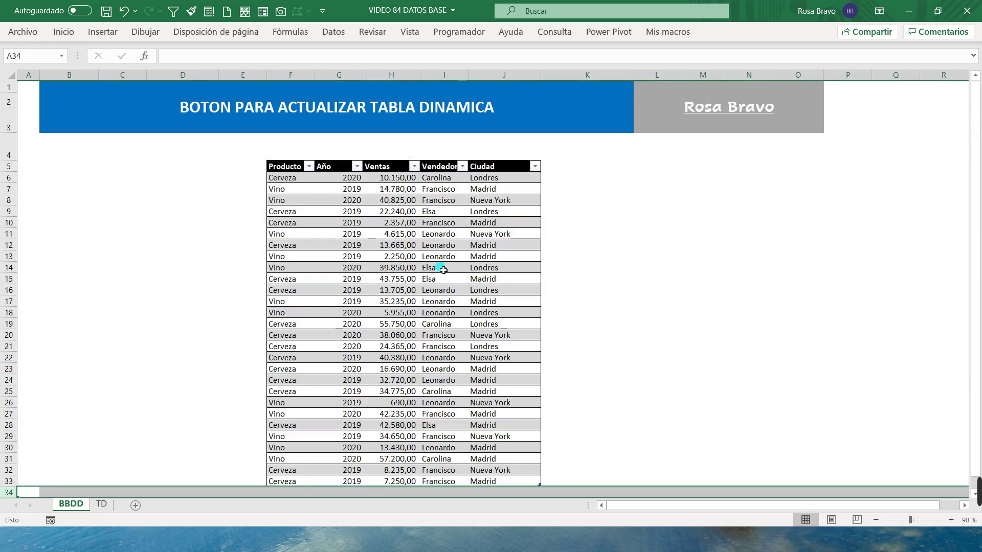
click(390, 184)
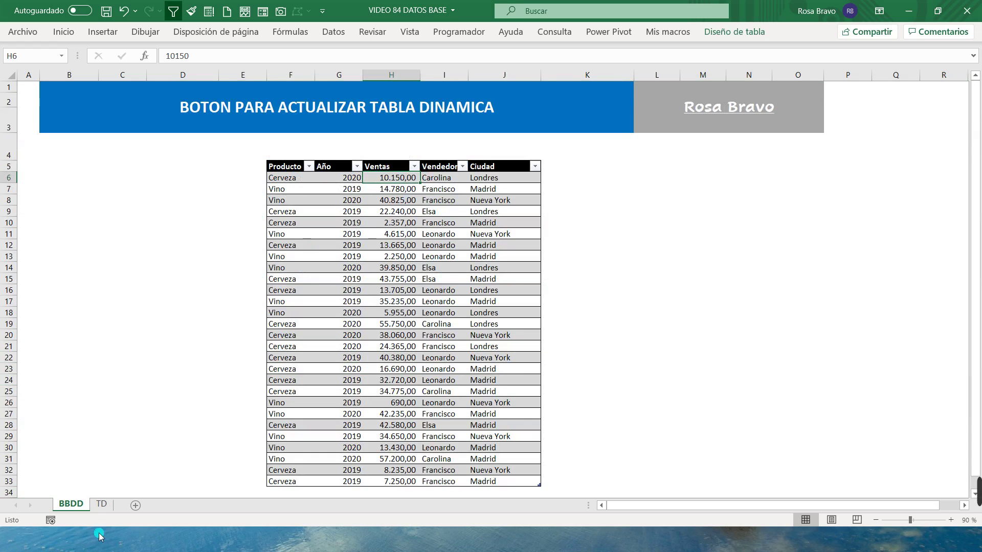
- Note the seller's Cerveza total, 100.675,00, in cell K15 of the TD sheet
click(101, 504)
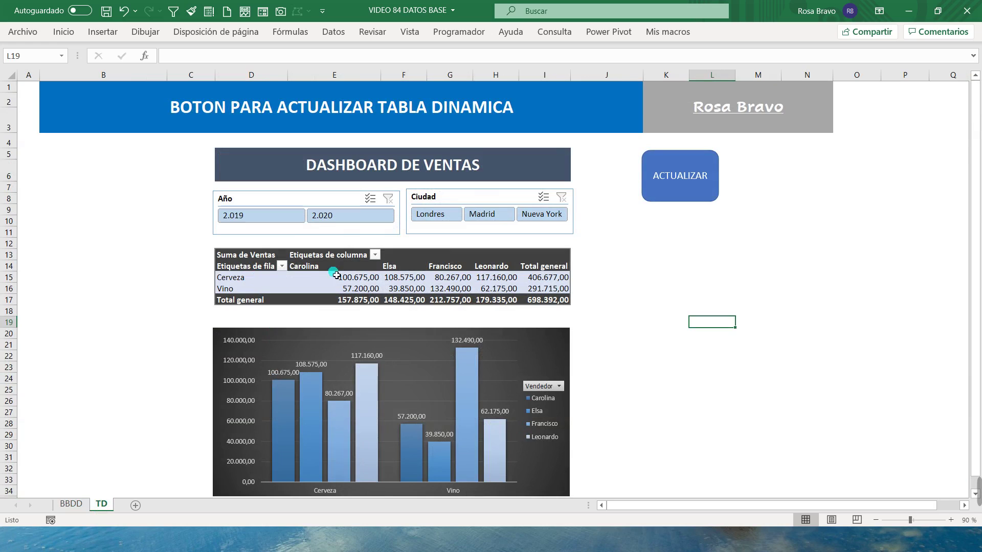
click(353, 280)
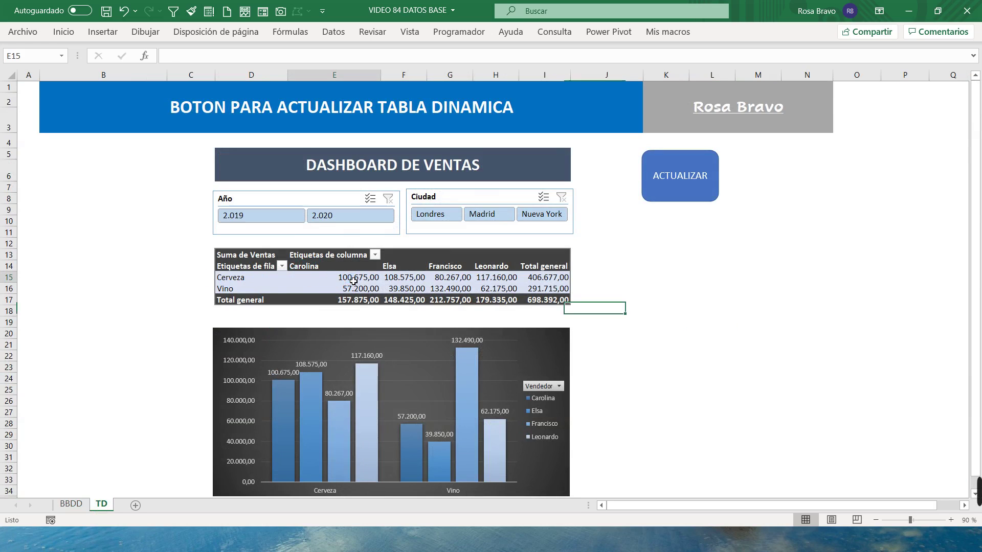
click(660, 279)
text(100675)
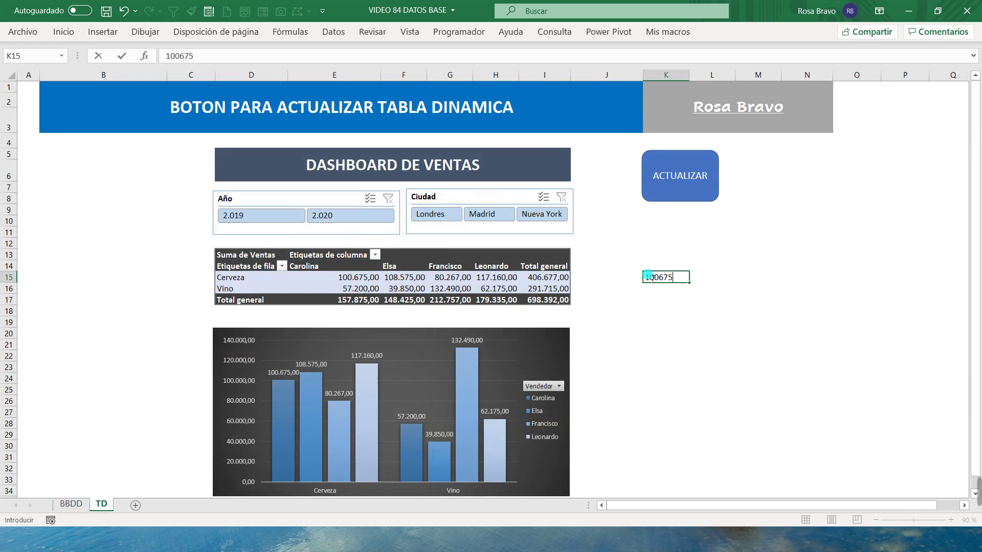
key(Return)
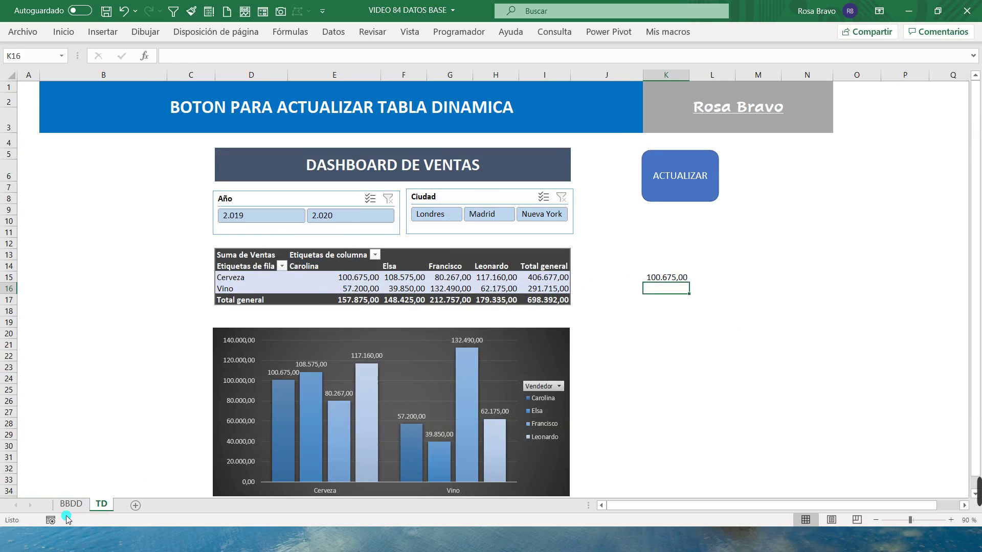
click(71, 506)
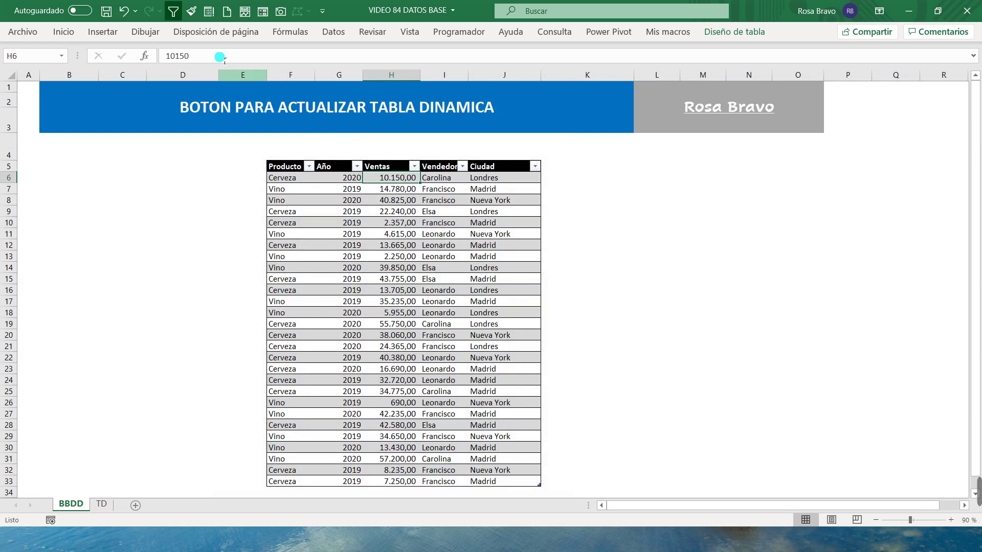
- Change the first sale in H6 to 10.150.000,00 and widen column H to fit
click(223, 54)
text(000)
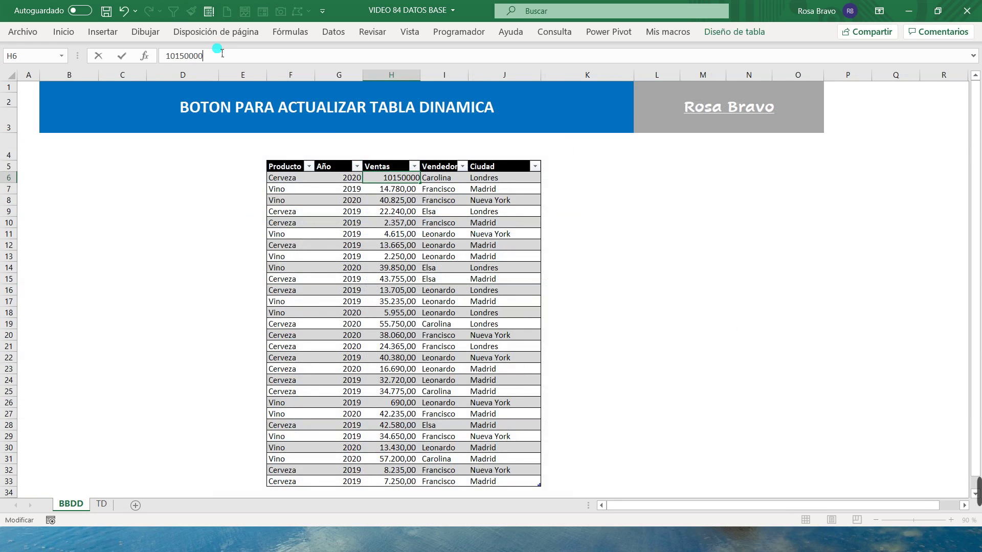
key(Return)
drag(421, 75, 426, 76)
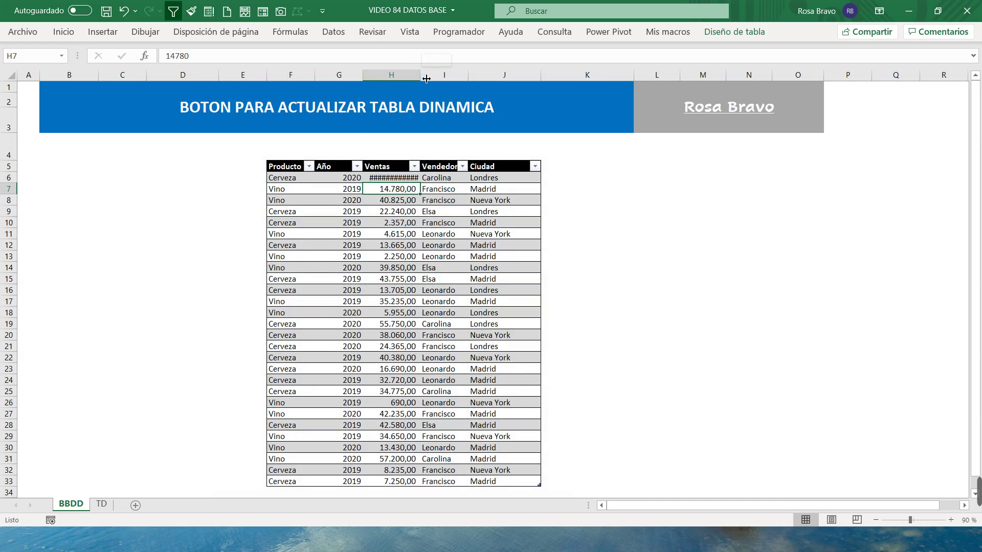
- Refresh the dashboard with the ACTUALIZAR button so it picks up the new amount
click(100, 505)
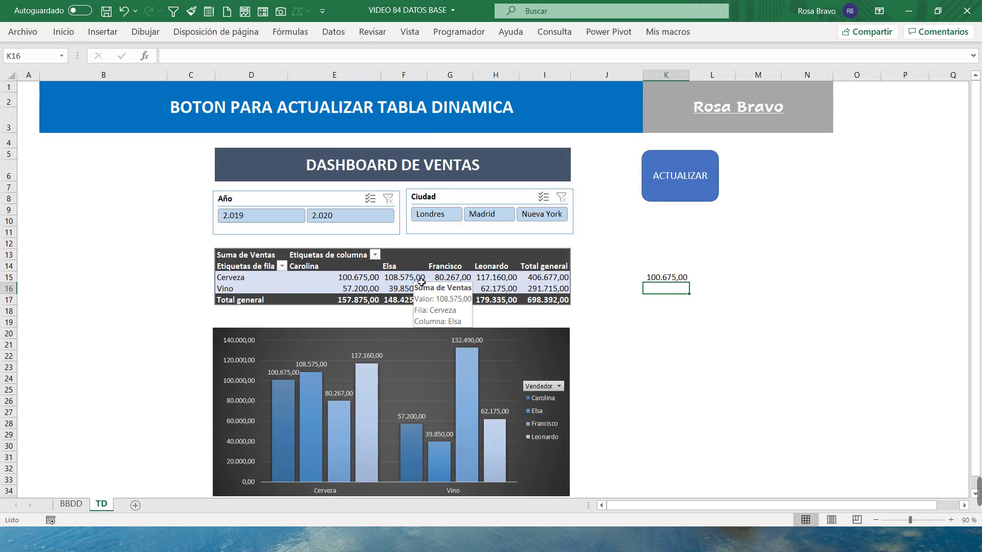
click(404, 277)
click(698, 188)
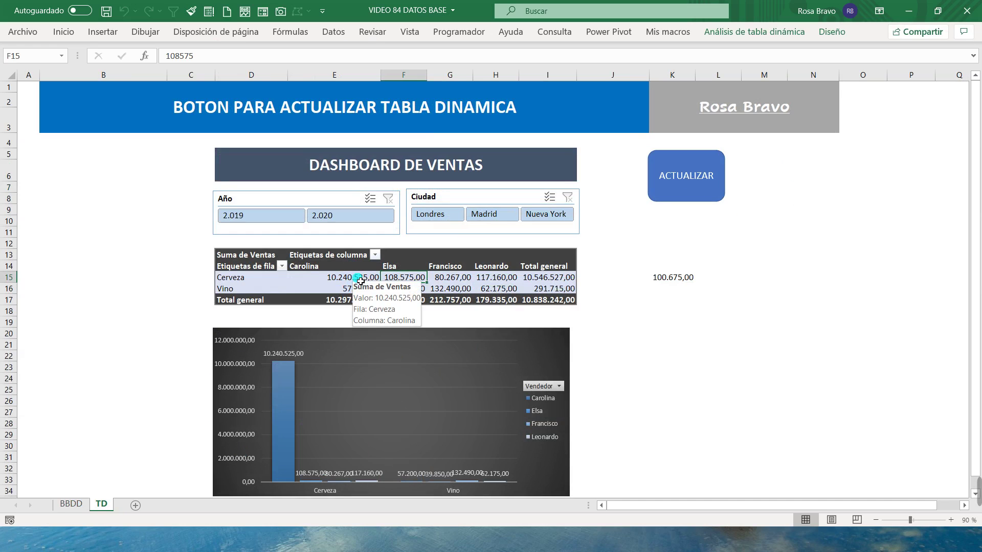
click(70, 505)
- Restore the sale amount in H6 to 10.150,00 by removing the extra zeros
click(389, 179)
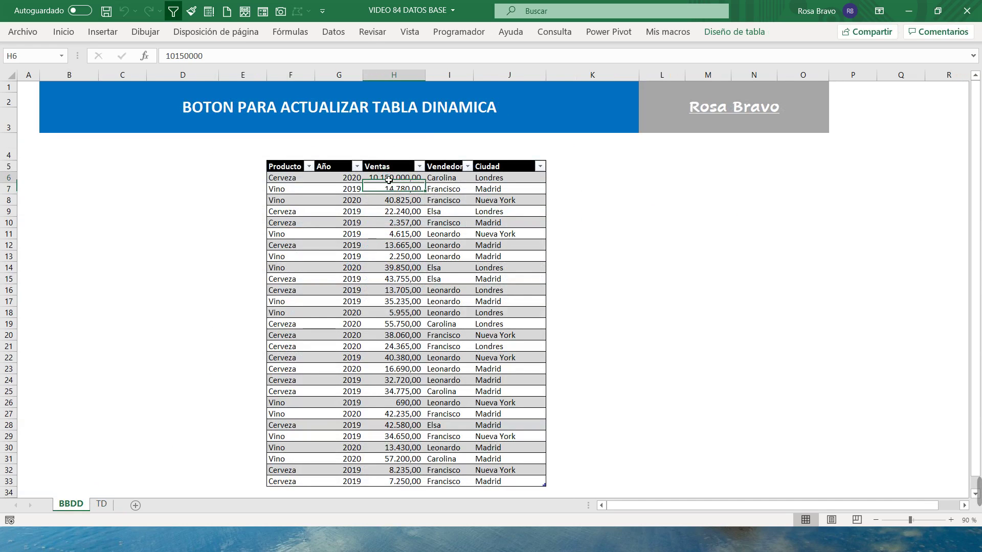
click(239, 54)
key(BackSpace)
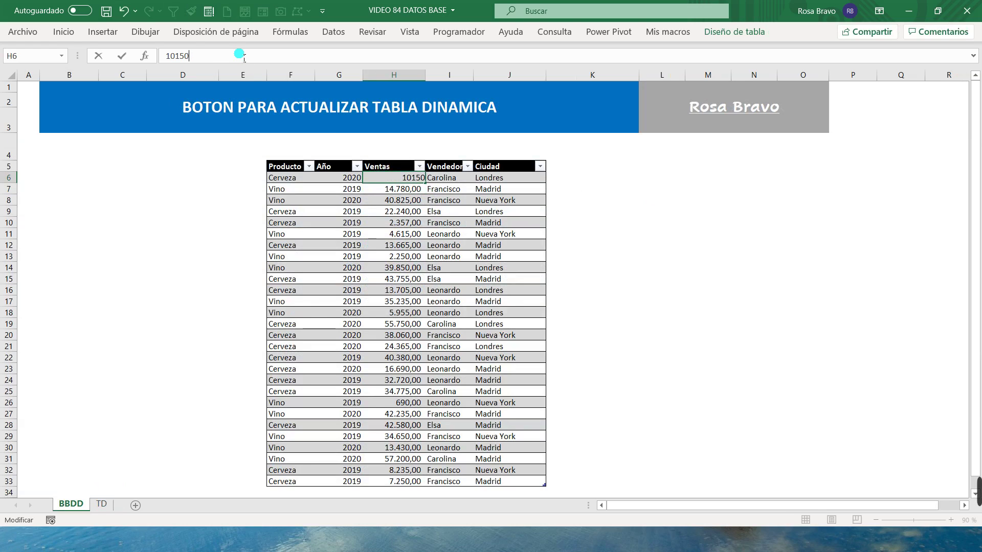
key(Return)
- Start new row 34 with product Sidra, year 2020 and sales 5.240,00
scroll(138, 169, down, 3)
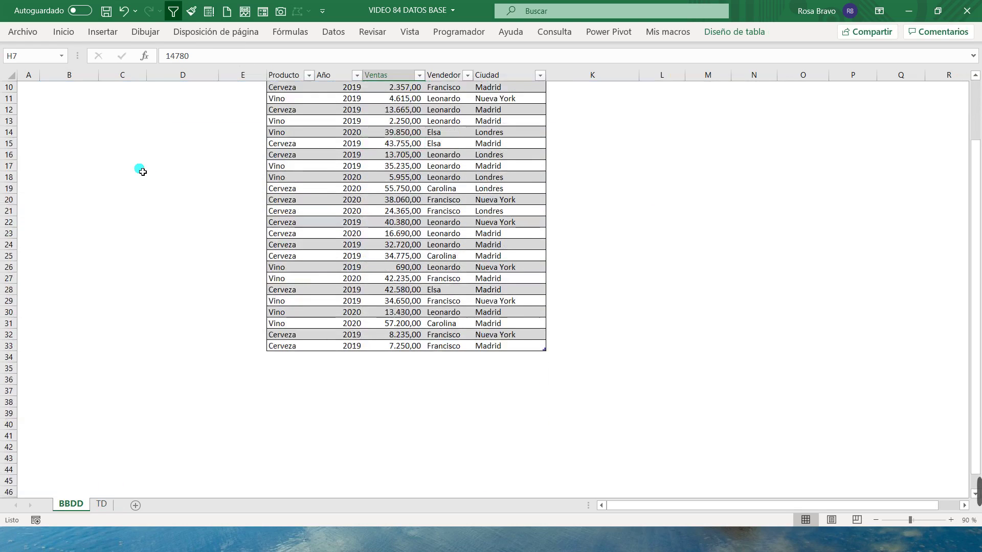
click(294, 362)
text(sID)
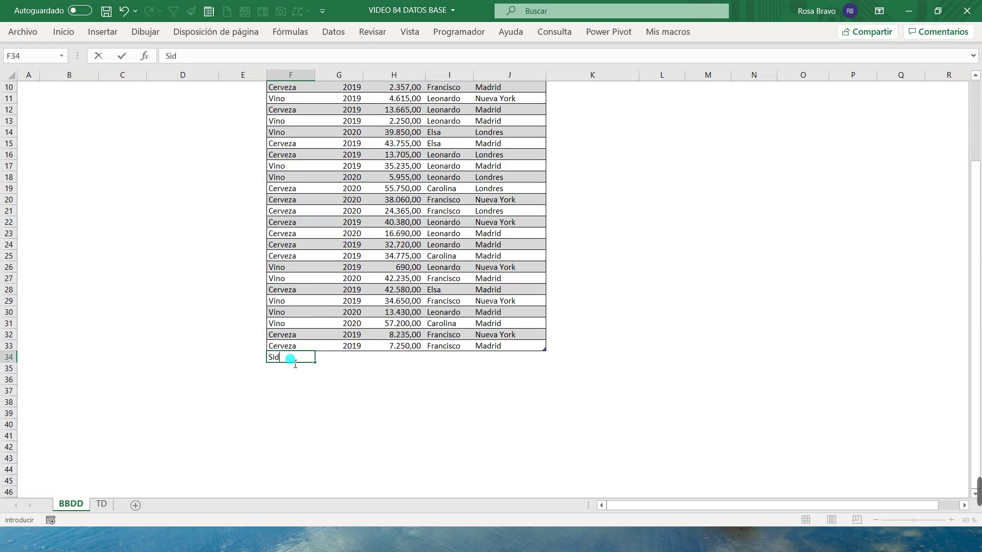
text(ra)
key(Tab)
text(20)
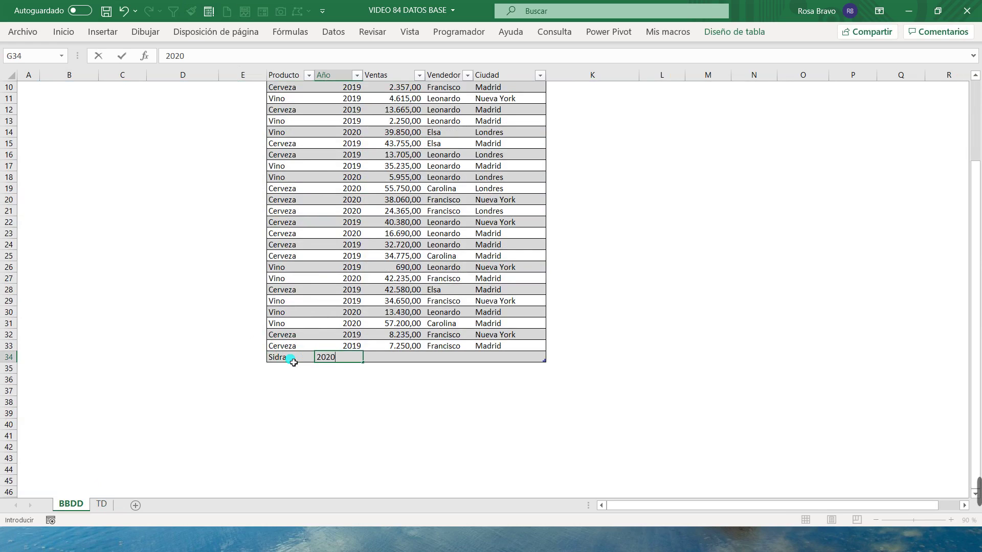
key(Tab)
text(52)
key(Tab)
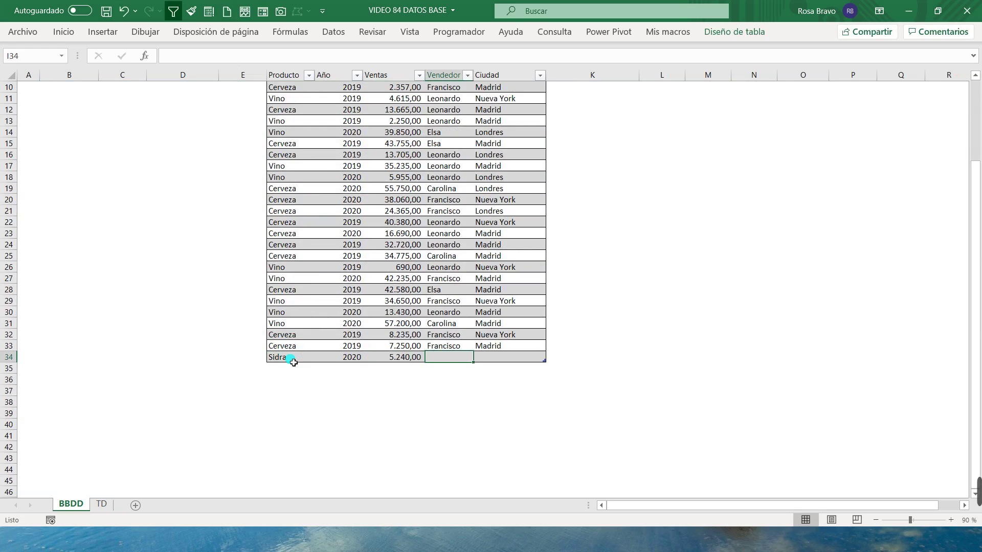
- Complete row 34 with the seller's name and the city Londres
text(Carolina)
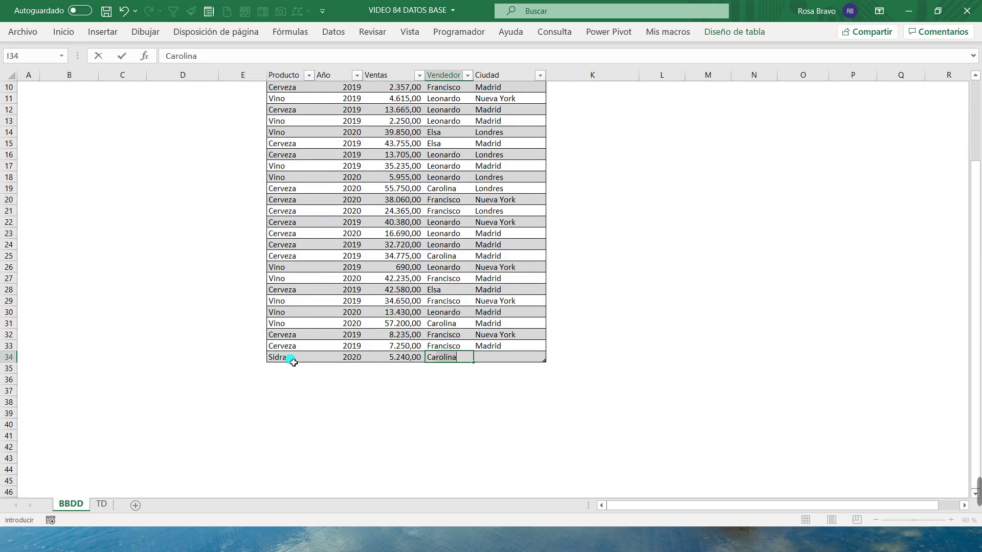
key(Return)
key(Up)
key(Right)
key(Right)
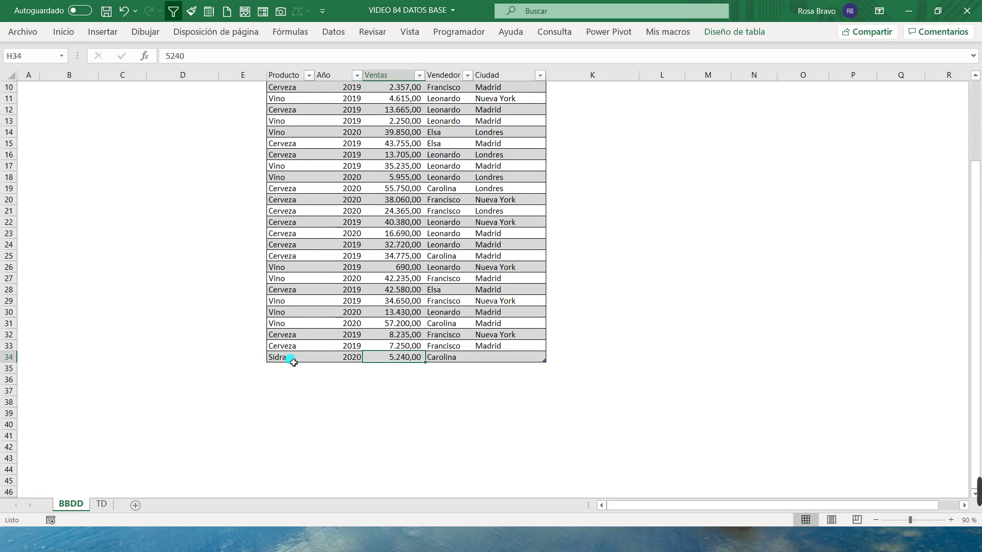
key(Right)
key(Right)
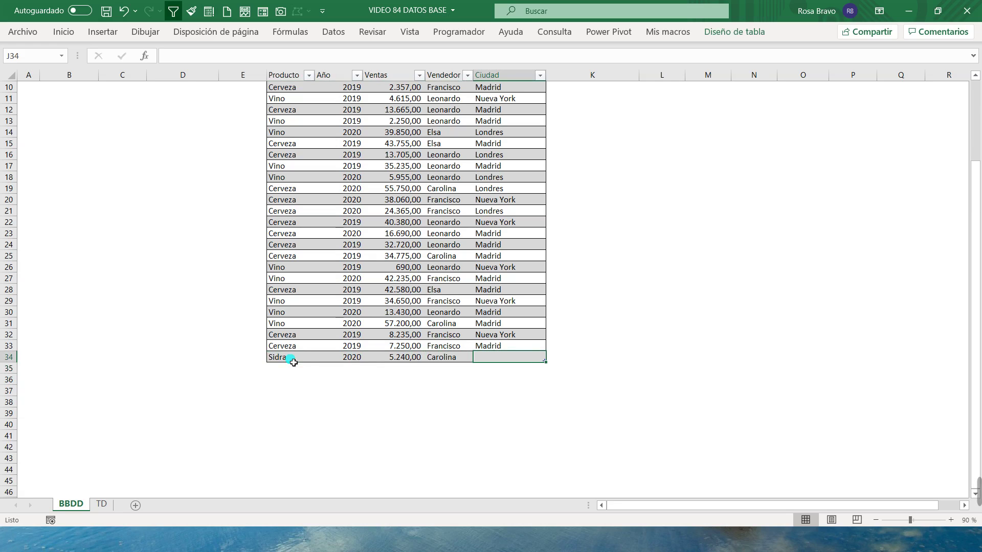
text(Londres)
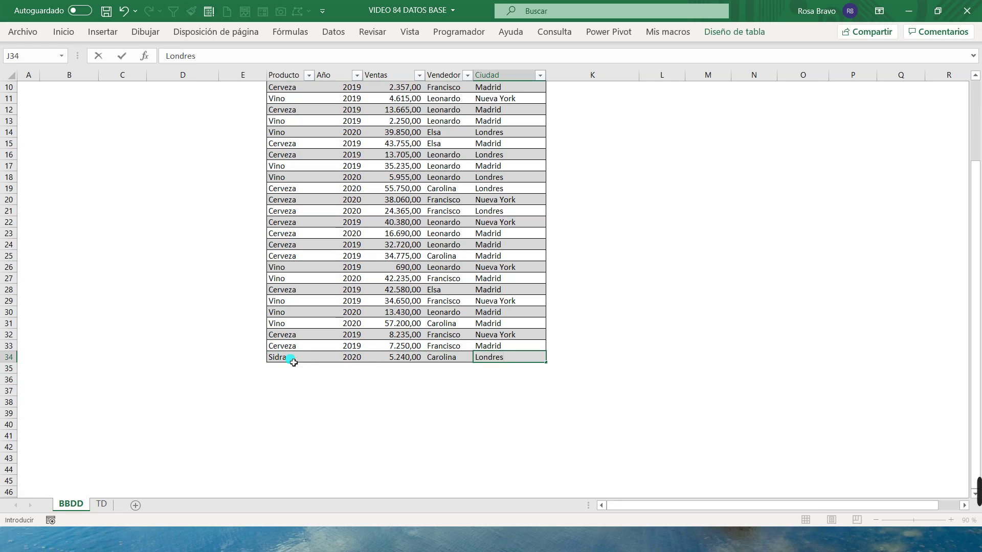
key(Return)
- On the TD sheet, run ACTUALIZAR so the pivot and chart show Sidra, total 703.632,00
click(100, 504)
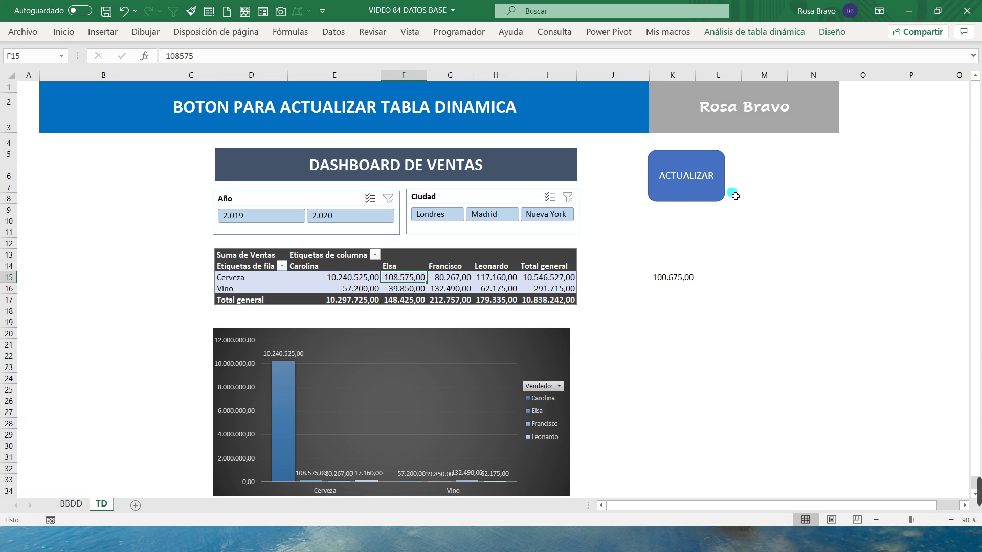
click(694, 186)
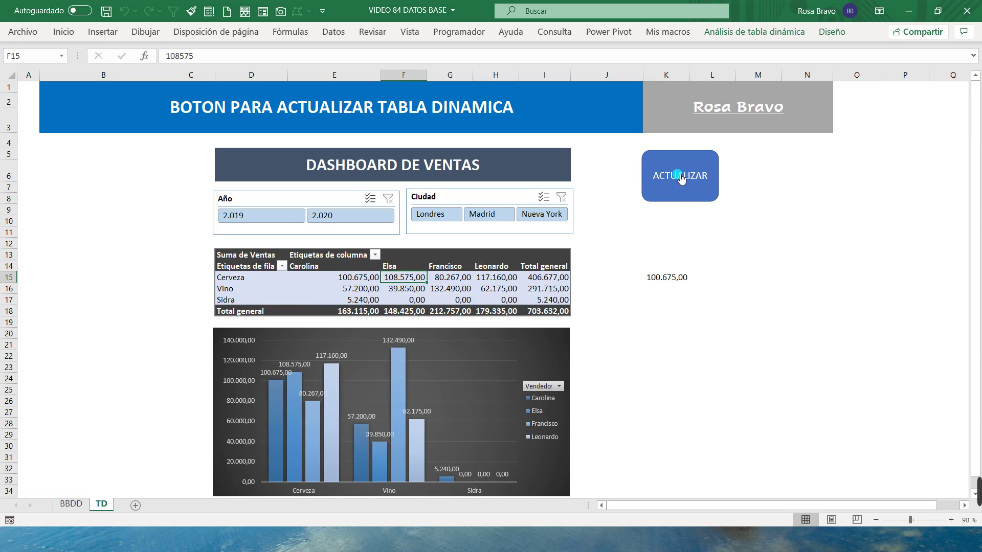
click(755, 31)
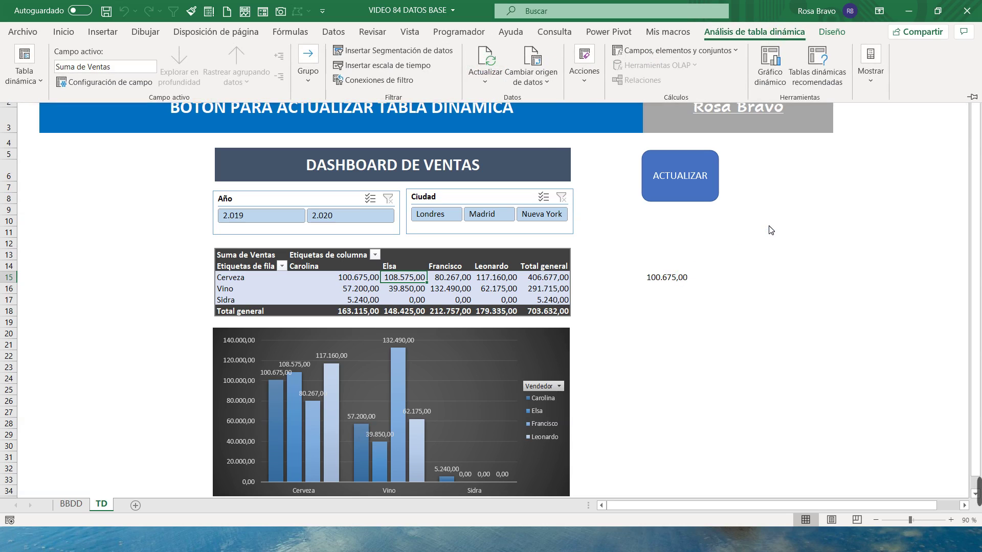
- Collapse the pivot ribbon and delete the 100.675,00 helper value from K15
click(836, 157)
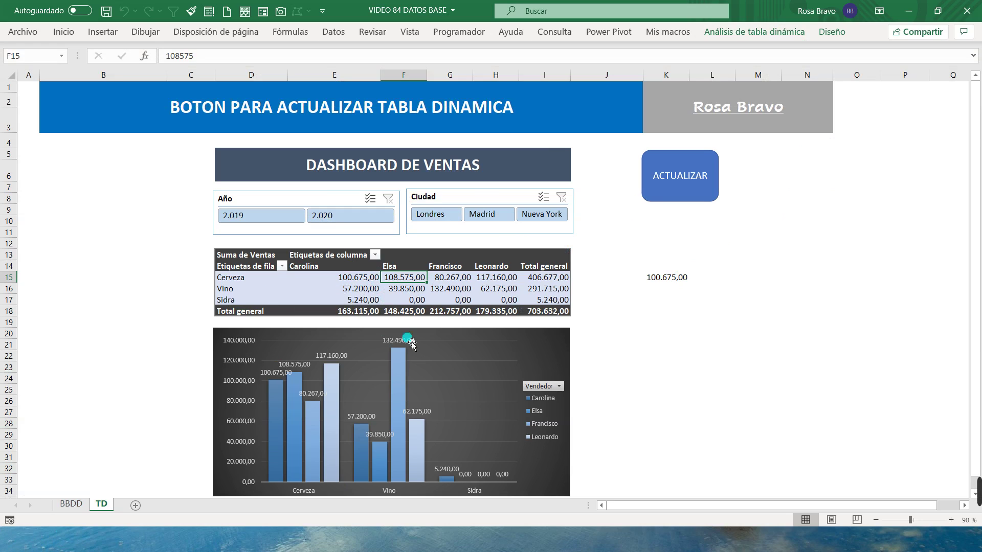
click(653, 278)
key(Delete)
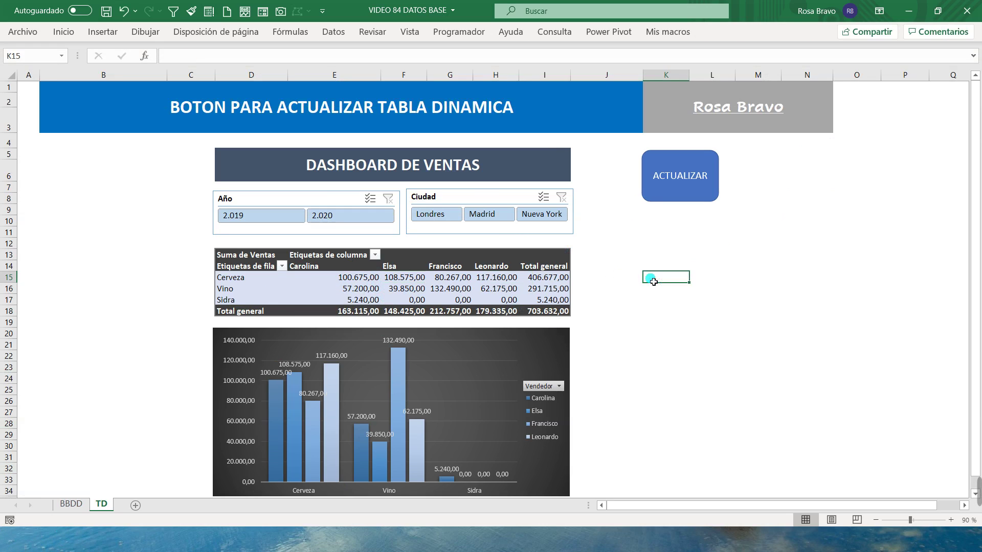